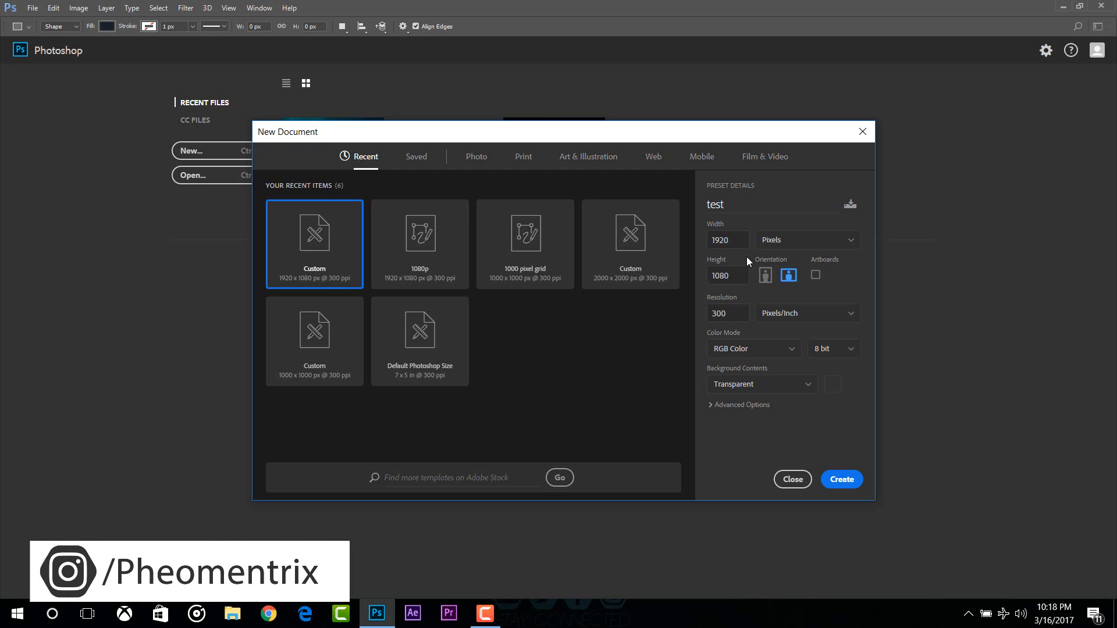
Step: Create a new document named test, 1920 by 1080 pixels at 300 pixels/inch, in 8-bit RGB Color with a transparent background
click(790, 240)
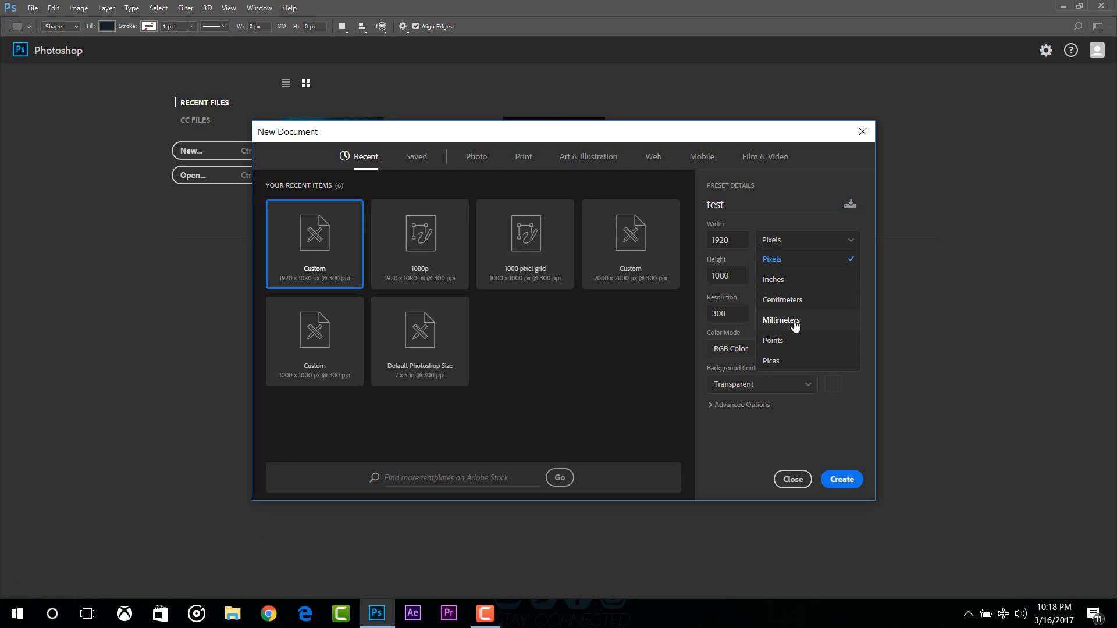
click(740, 314)
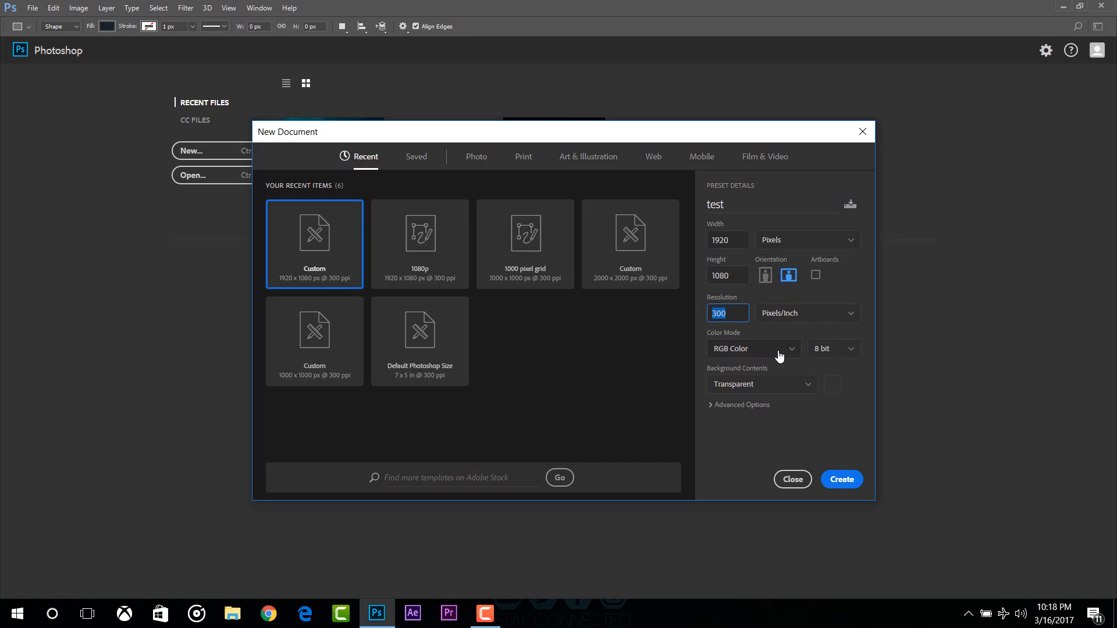
click(815, 391)
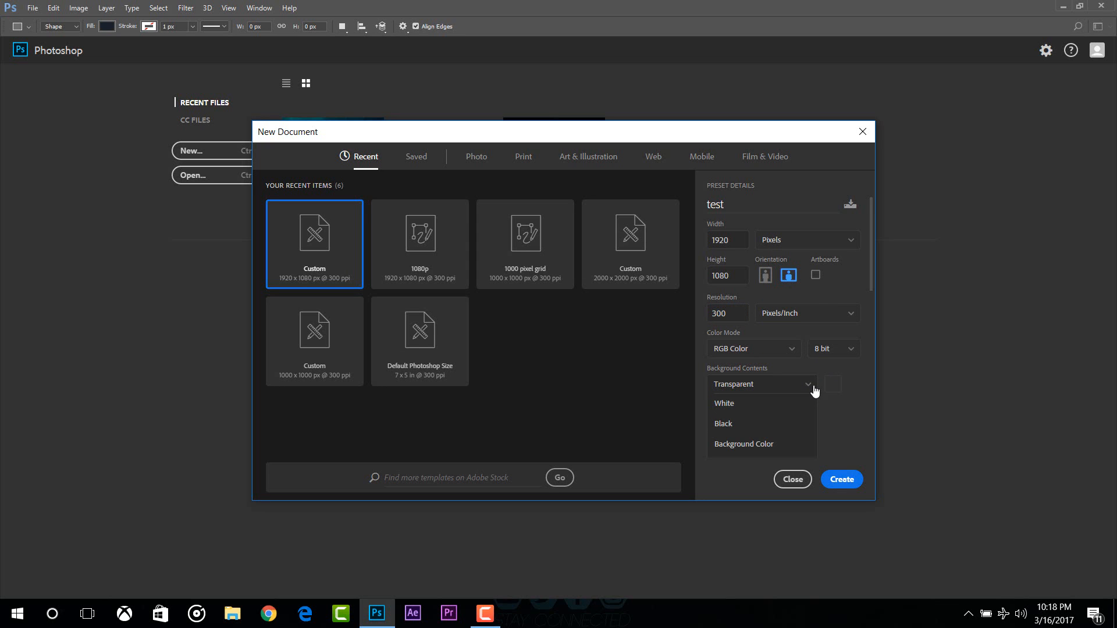
click(830, 386)
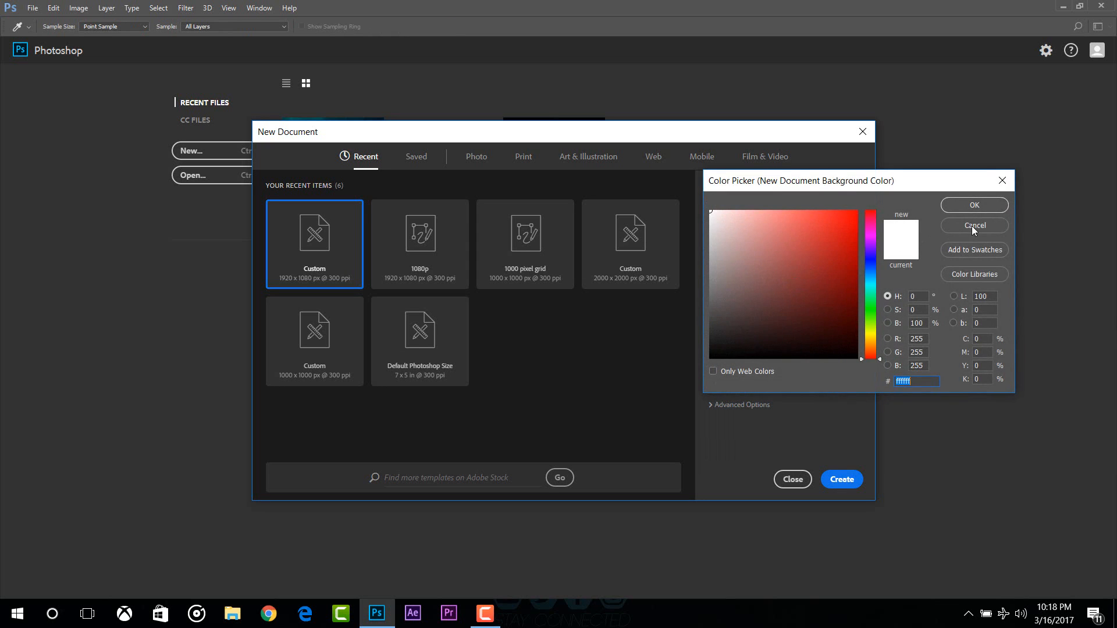
click(954, 226)
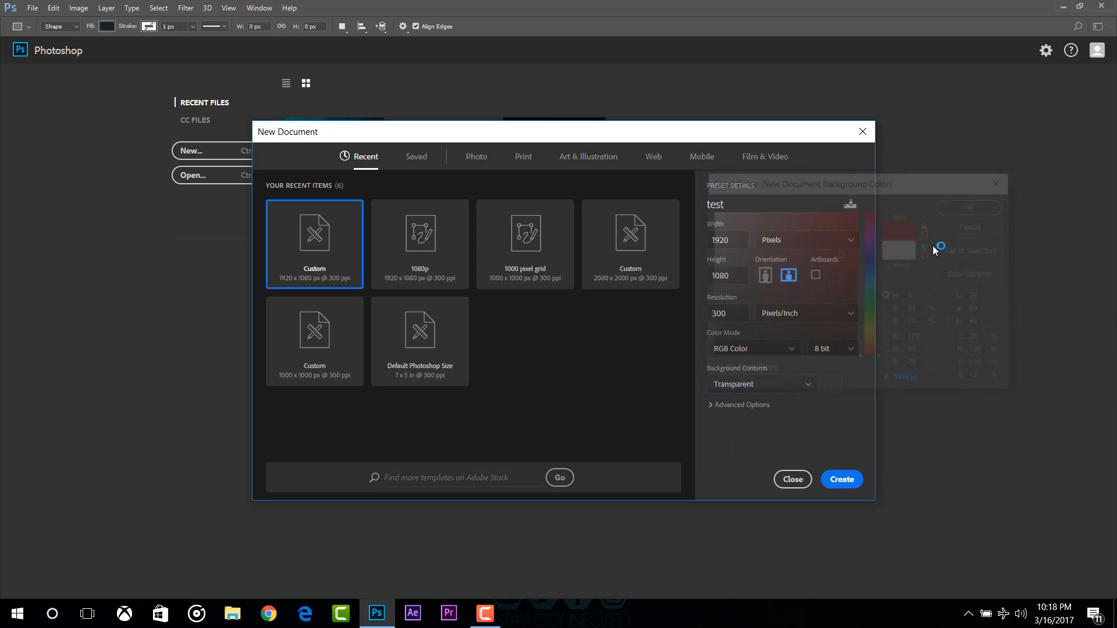
click(769, 382)
click(757, 385)
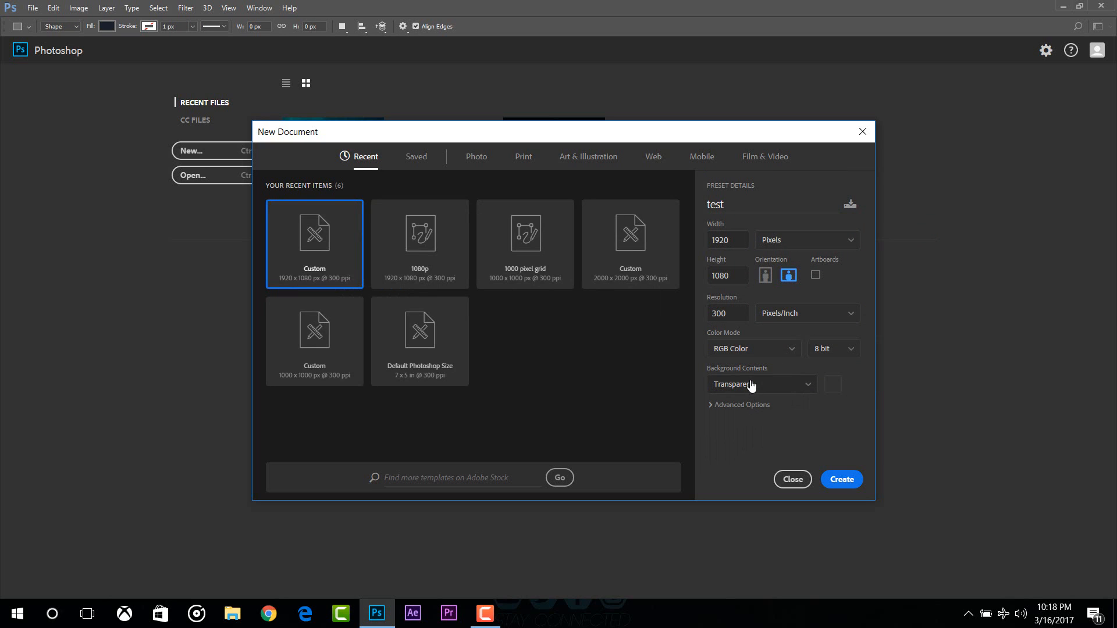
click(751, 385)
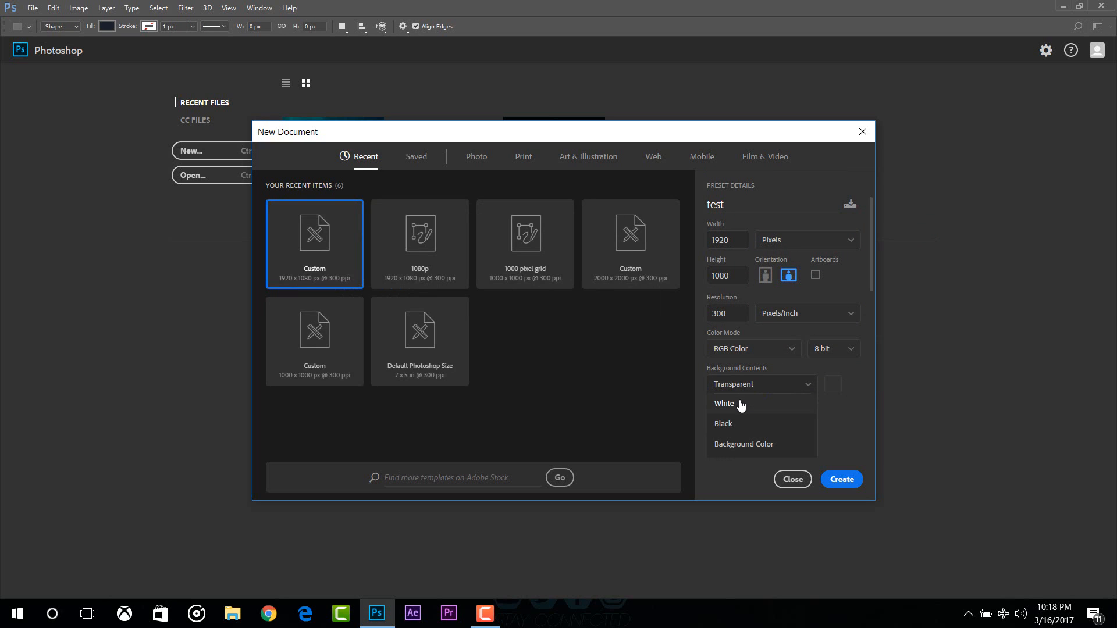
click(834, 417)
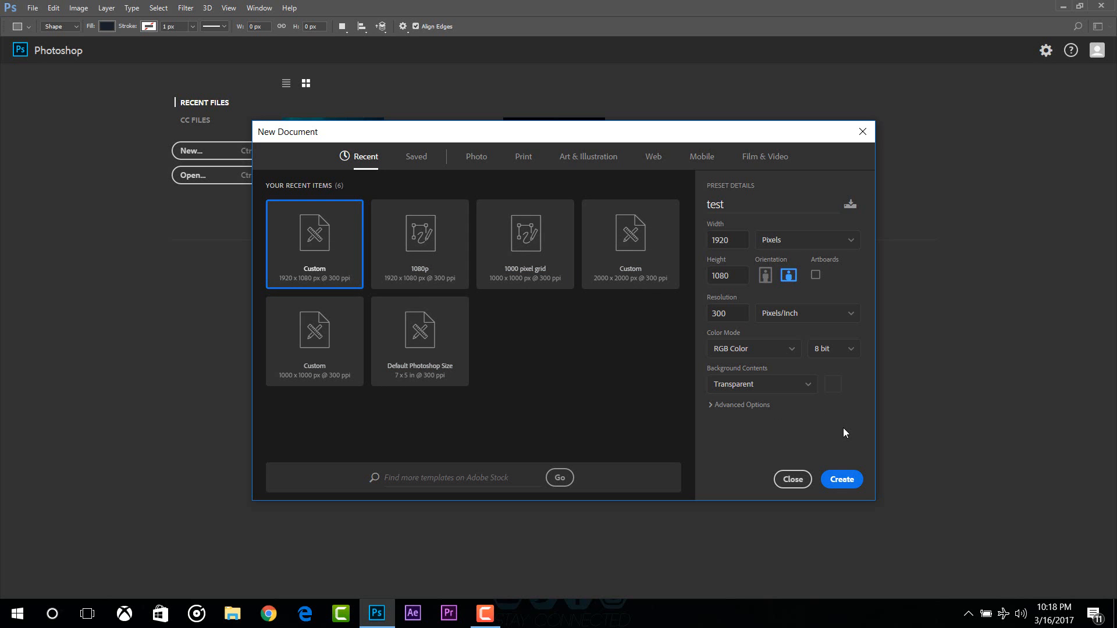
click(841, 479)
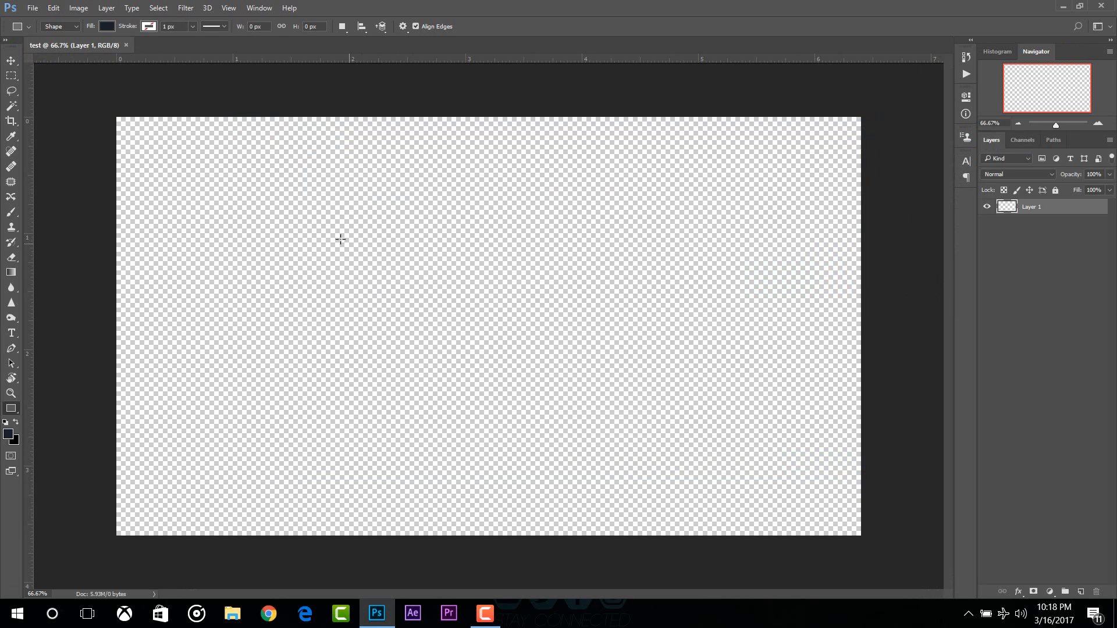
click(38, 9)
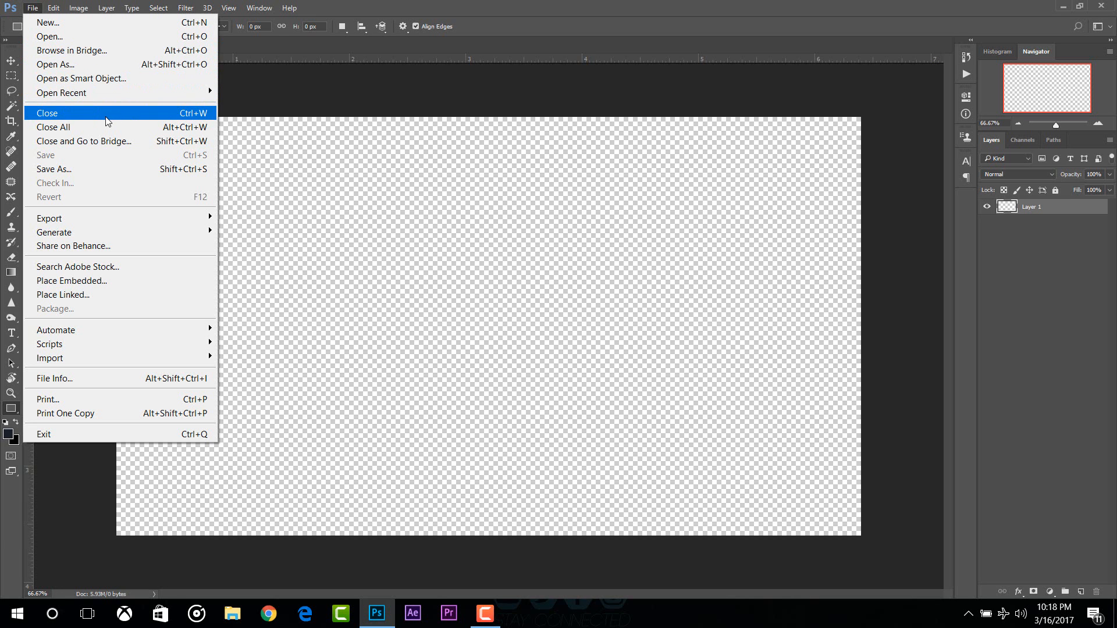
click(113, 170)
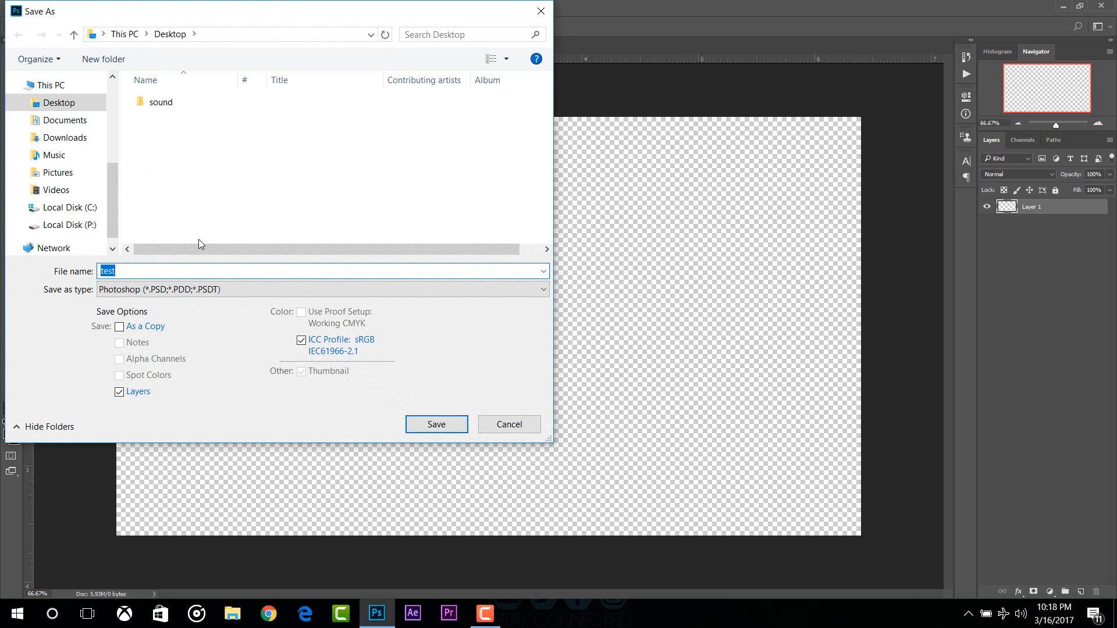
click(244, 289)
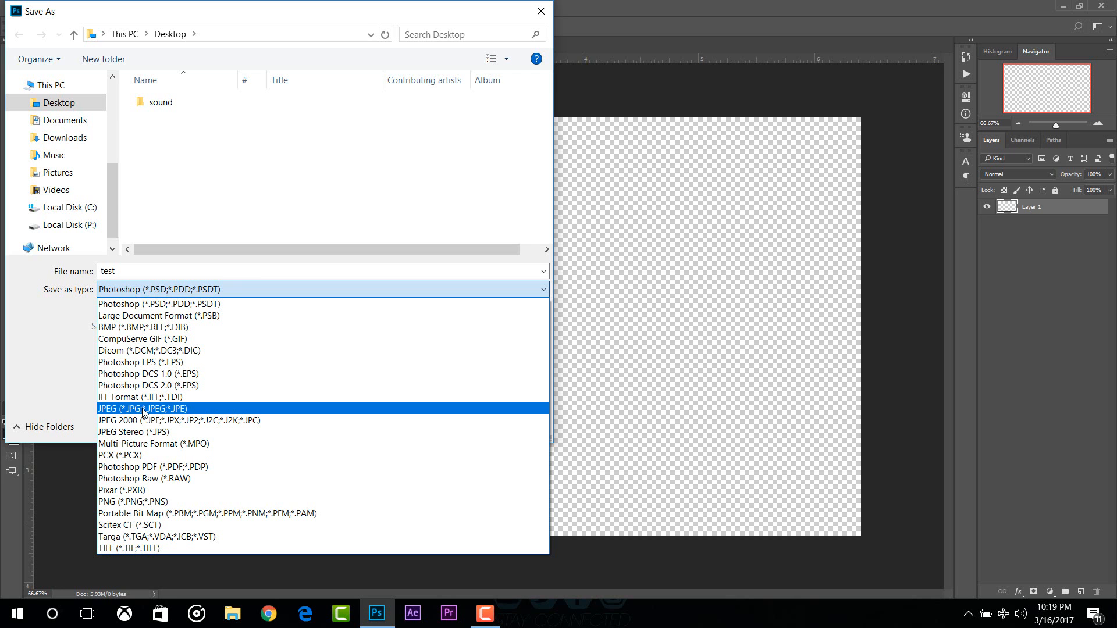
click(146, 501)
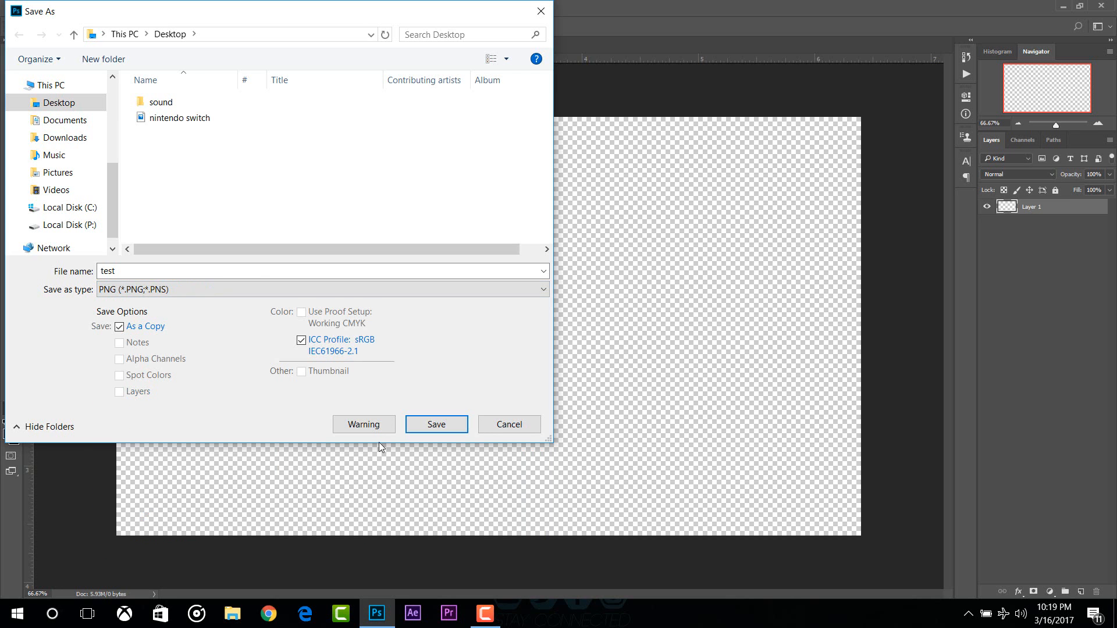
click(504, 425)
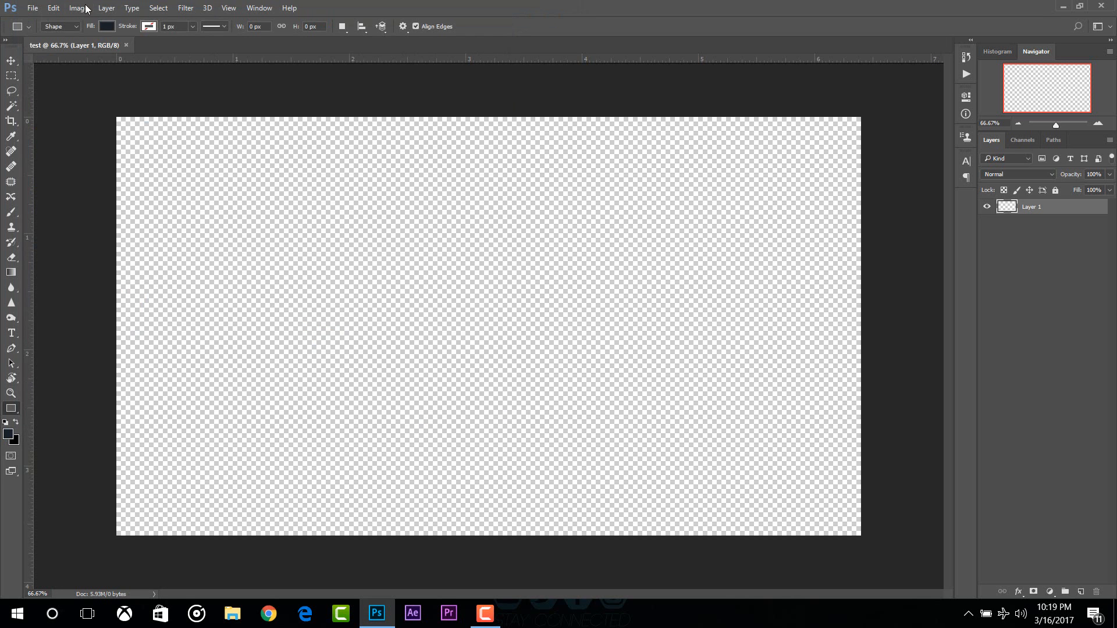
Step: Place the backround image as an embedded smart object filling the canvas, and commit the placement
click(33, 8)
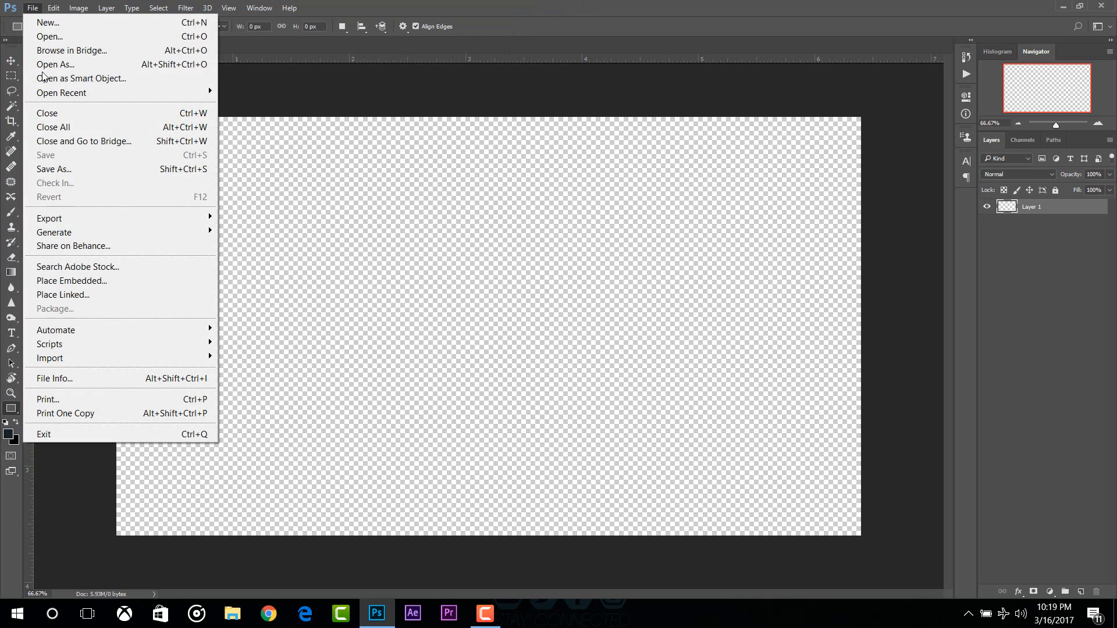
click(72, 281)
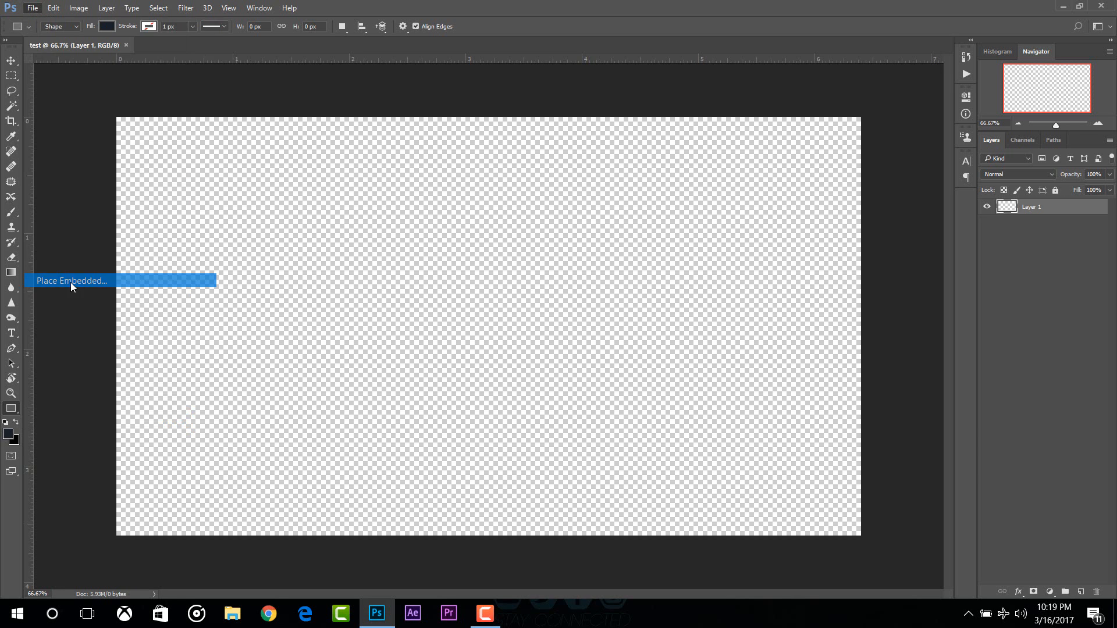
double_click(154, 119)
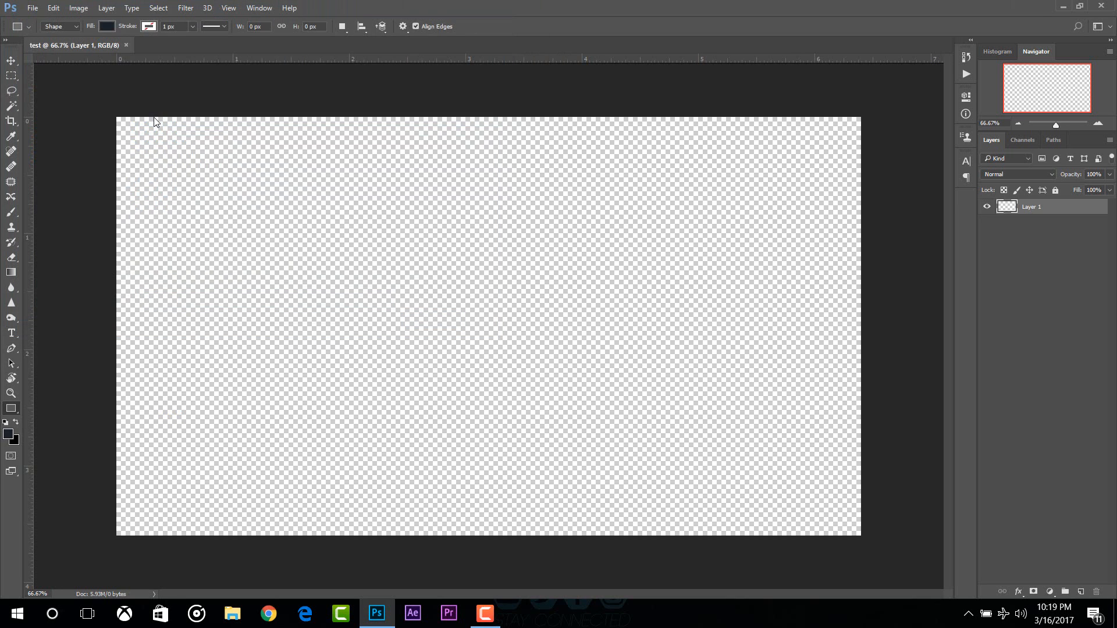
click(396, 26)
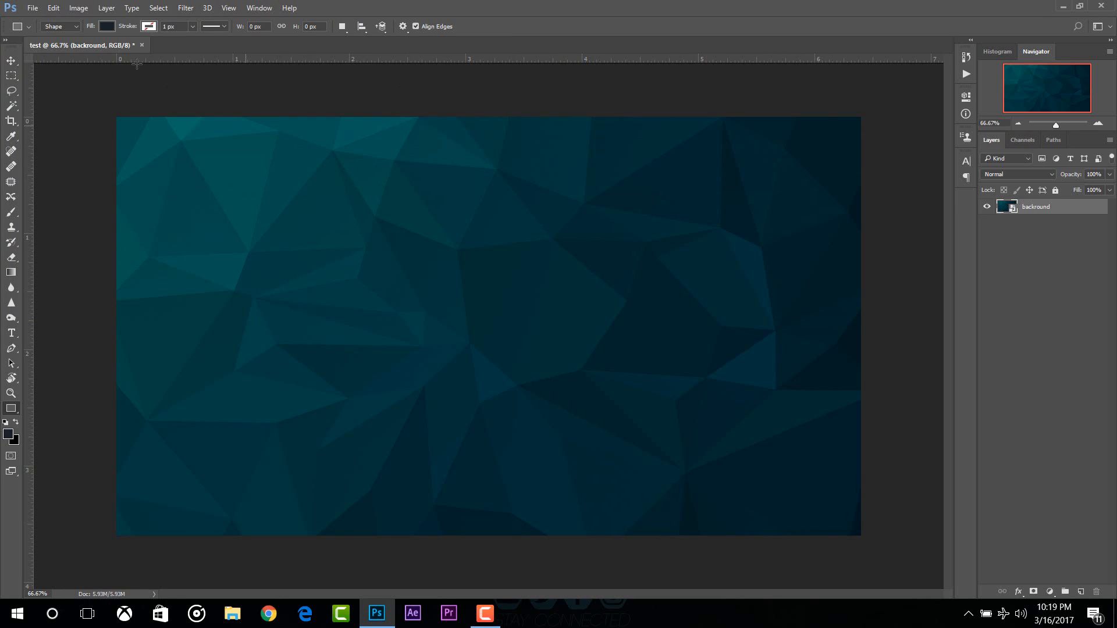
Step: Undo the embedded image placement and redo it
click(53, 7)
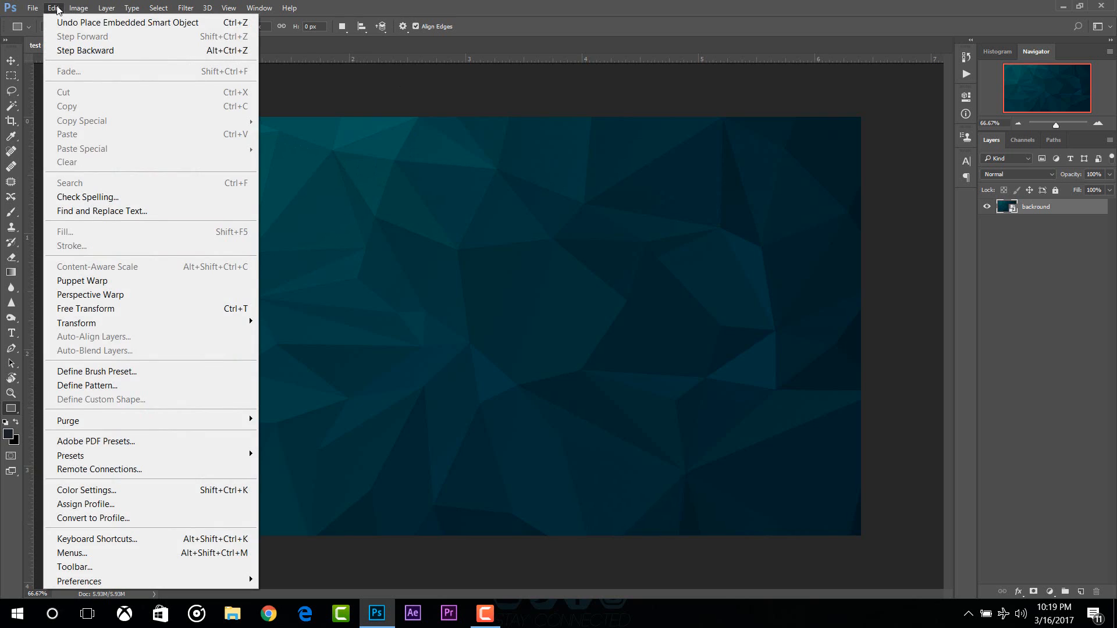
click(84, 28)
click(53, 8)
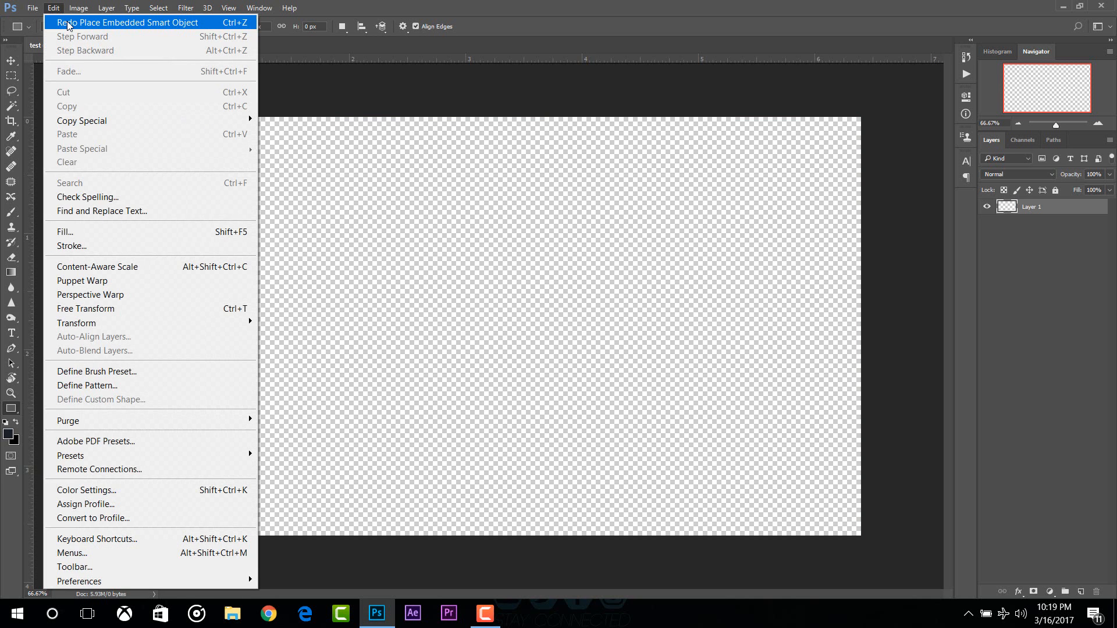
click(68, 24)
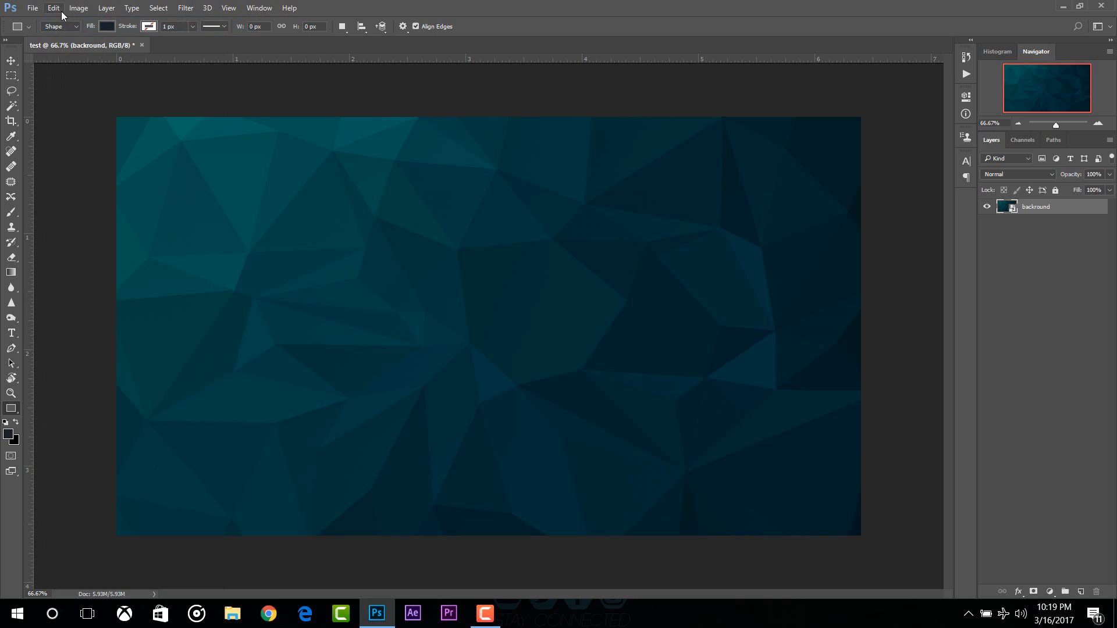
click(60, 10)
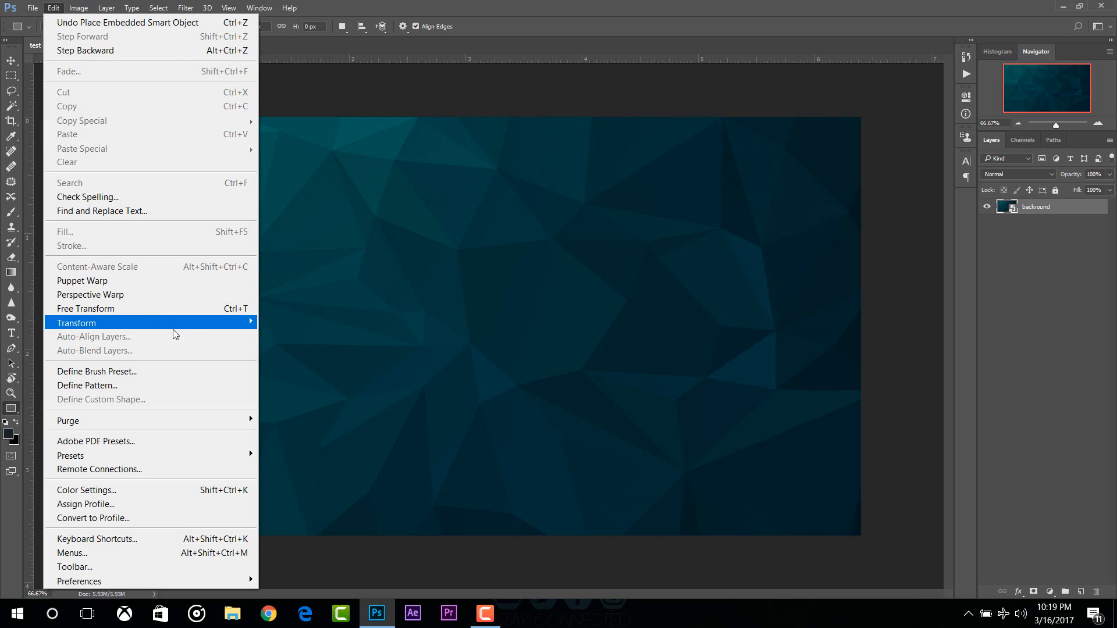
mouse_move(152, 328)
mouse_move(198, 327)
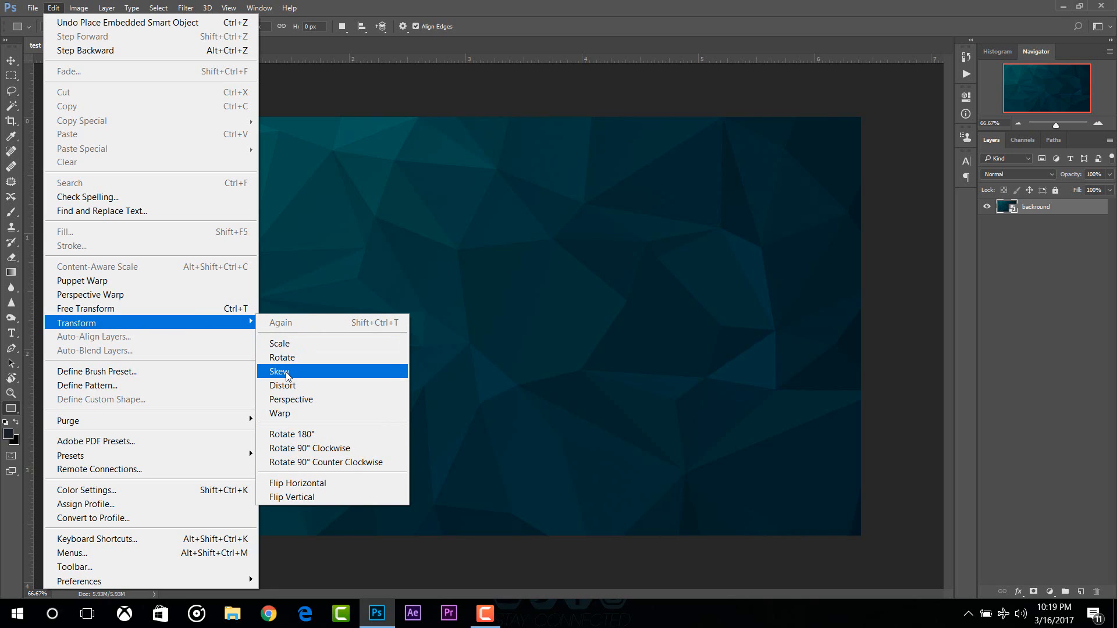
click(307, 498)
Step: Duplicate the image as a separate document named test copy, and return to the original test document
click(78, 8)
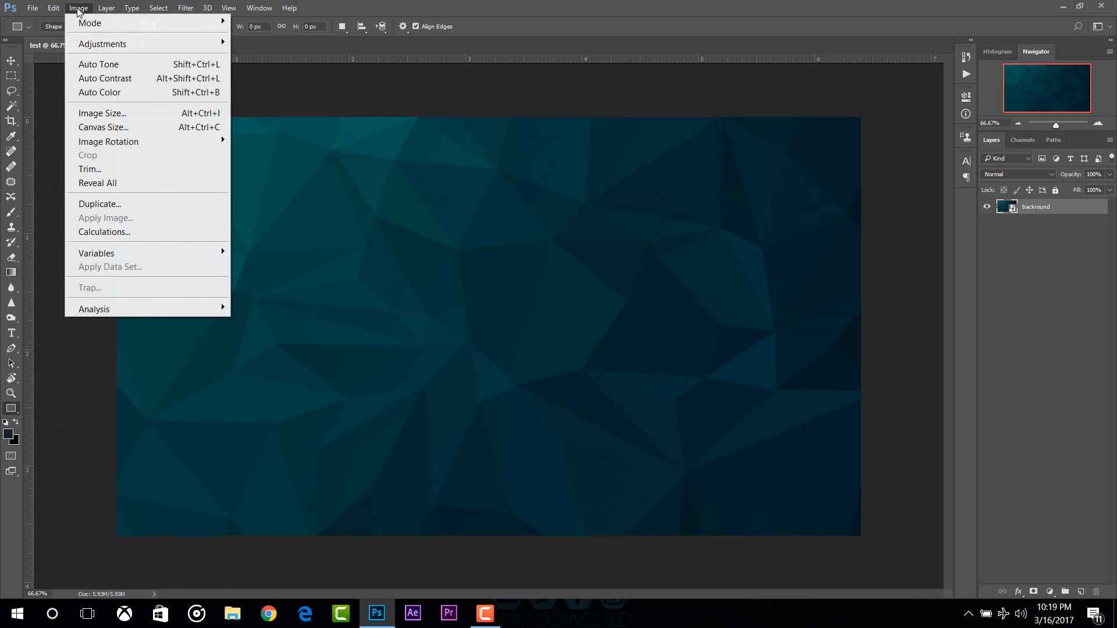
mouse_move(195, 143)
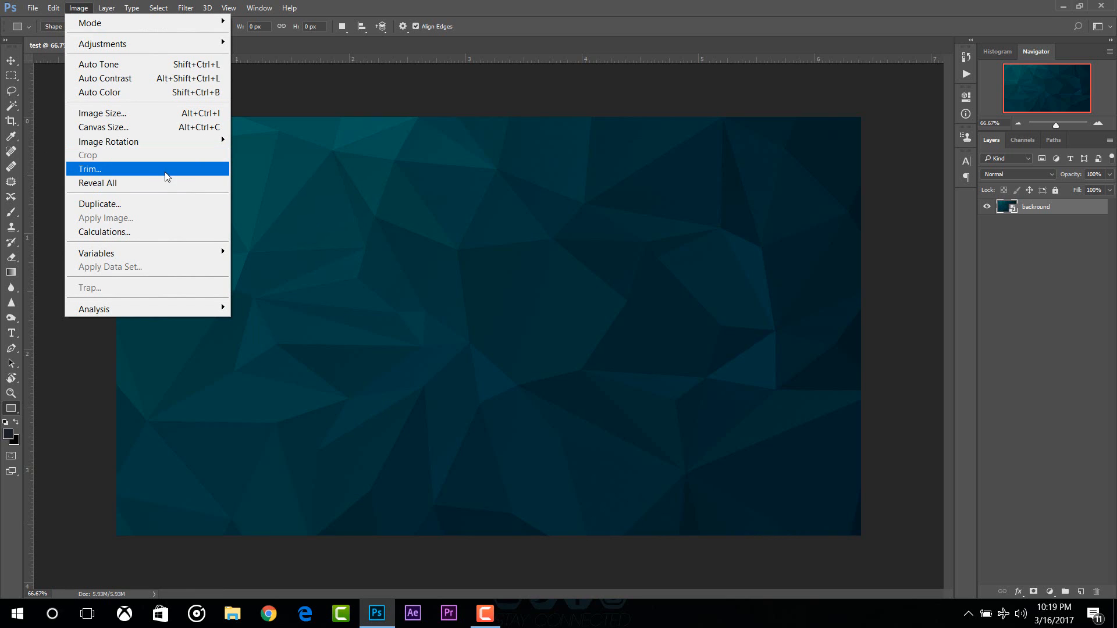
click(145, 206)
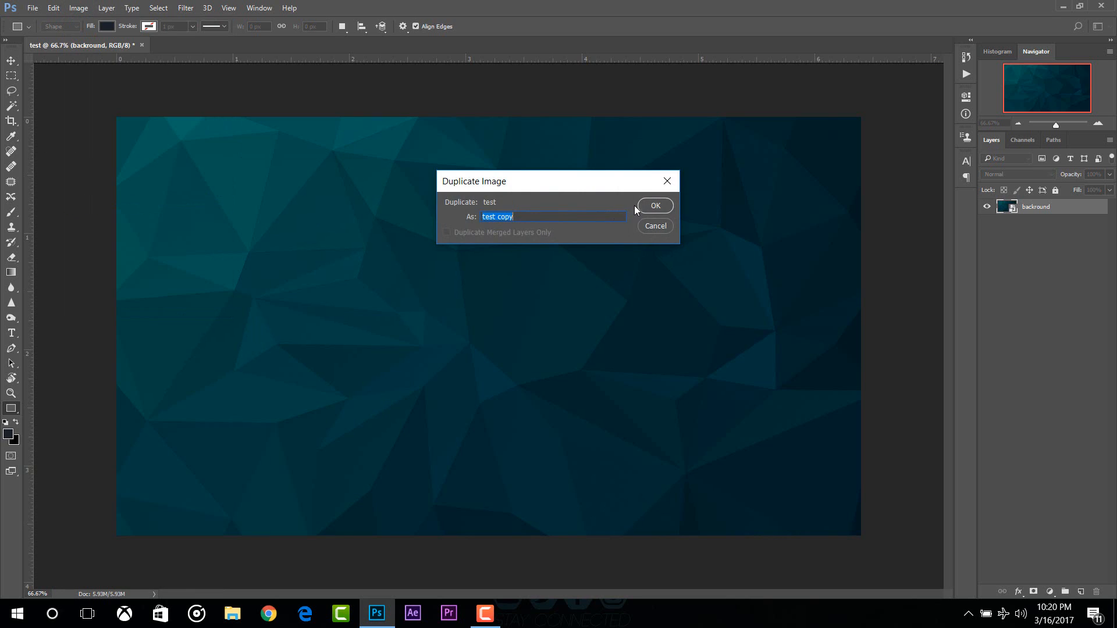
click(653, 206)
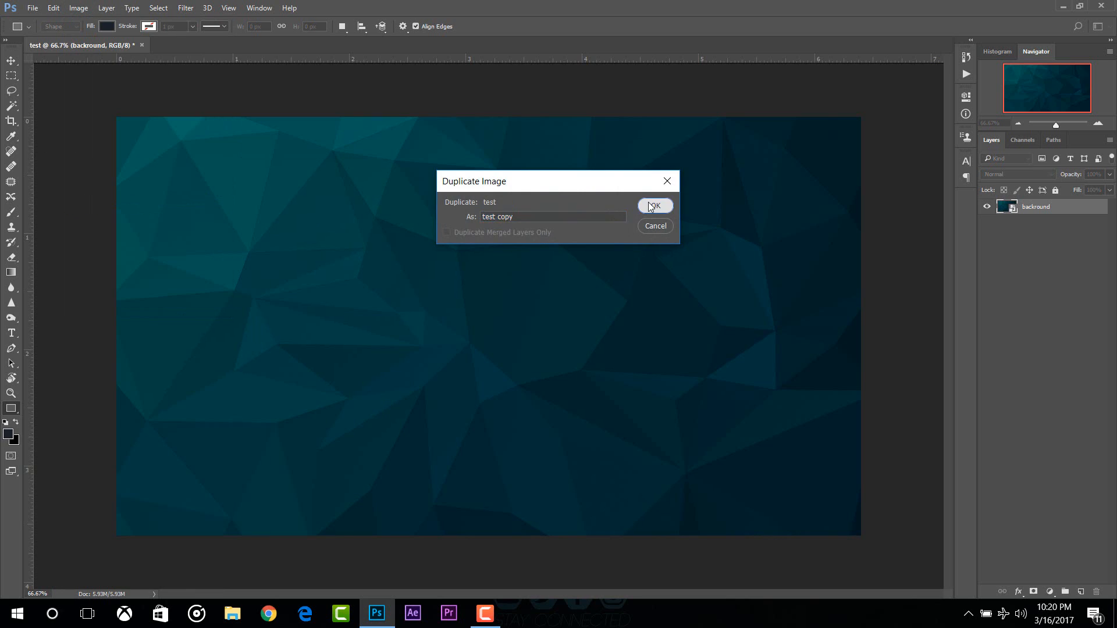
click(121, 43)
click(181, 42)
click(93, 43)
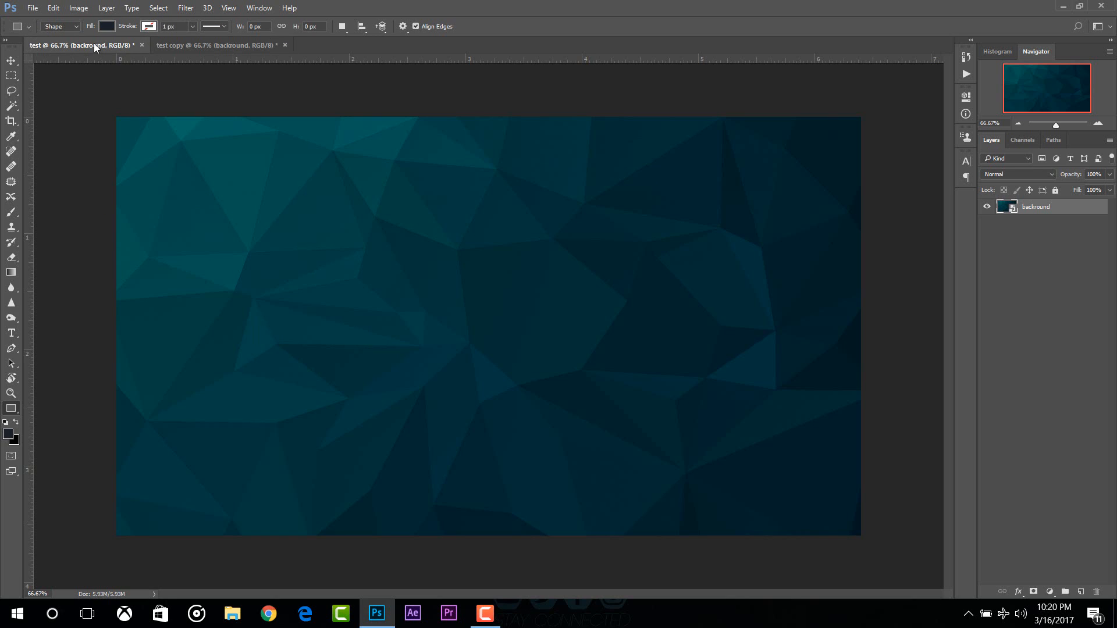
Step: Apply a Gaussian Blur with a radius of 0.1 pixels to the backround layer as a smart filter
click(197, 9)
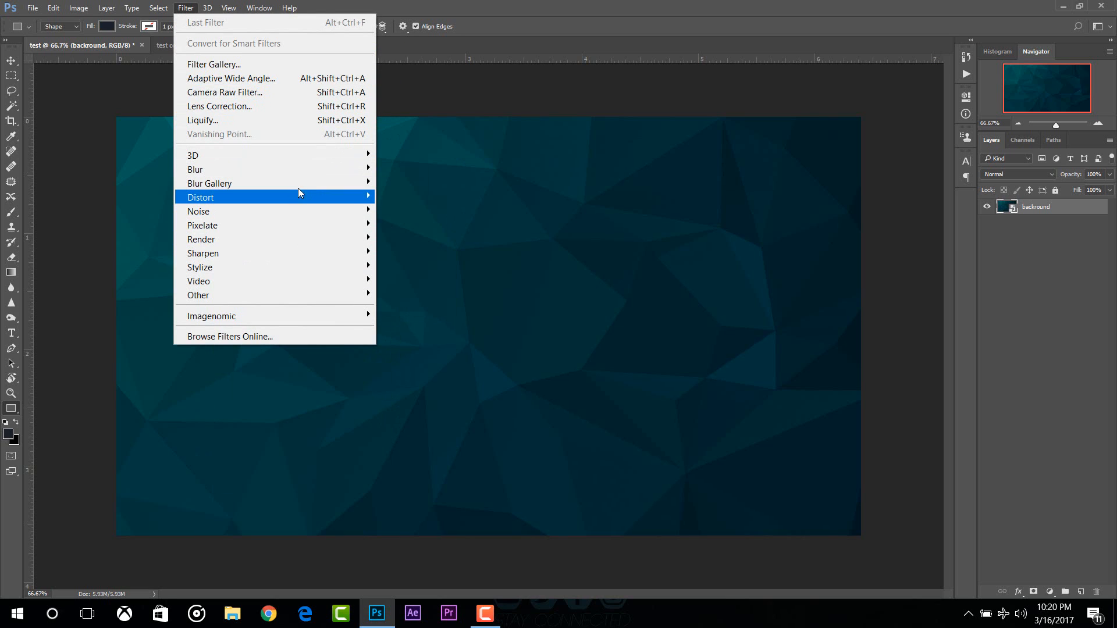
mouse_move(321, 171)
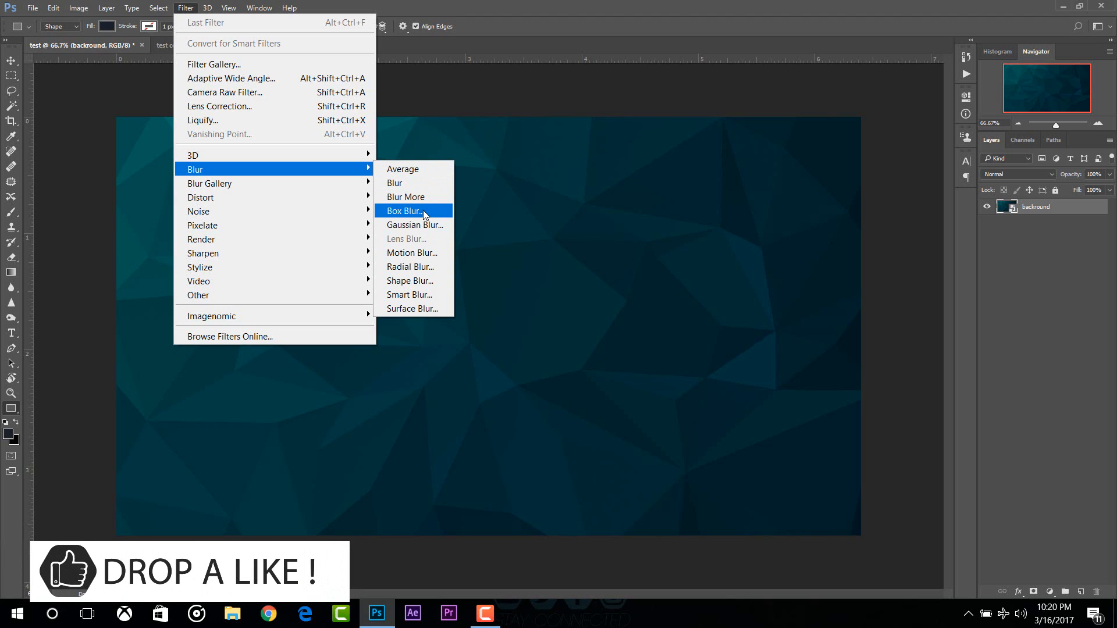
click(423, 227)
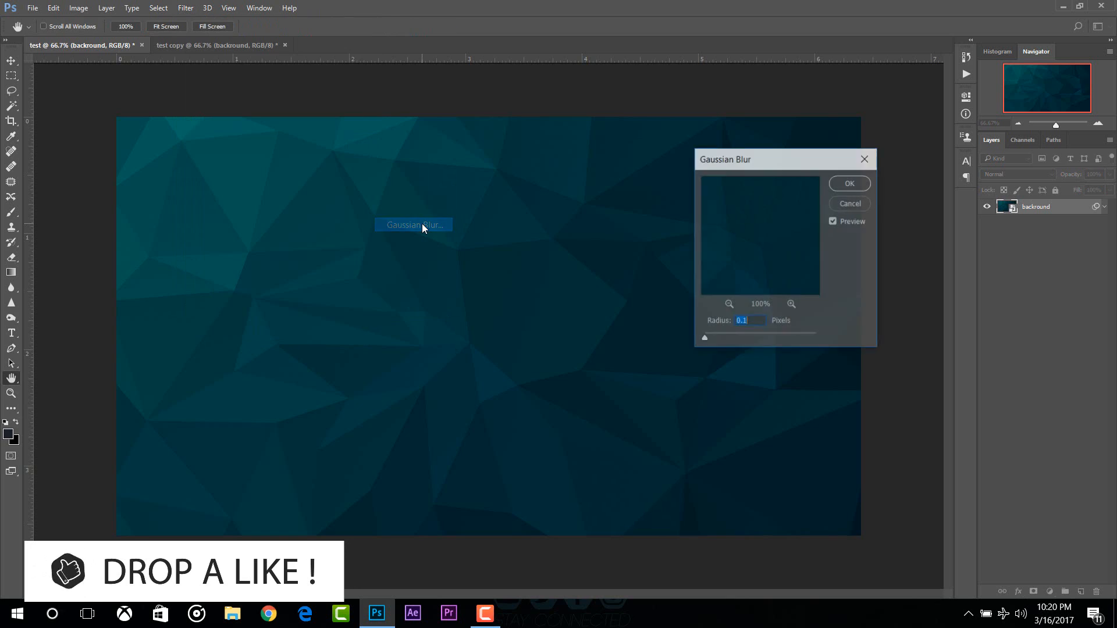
drag(727, 334, 704, 337)
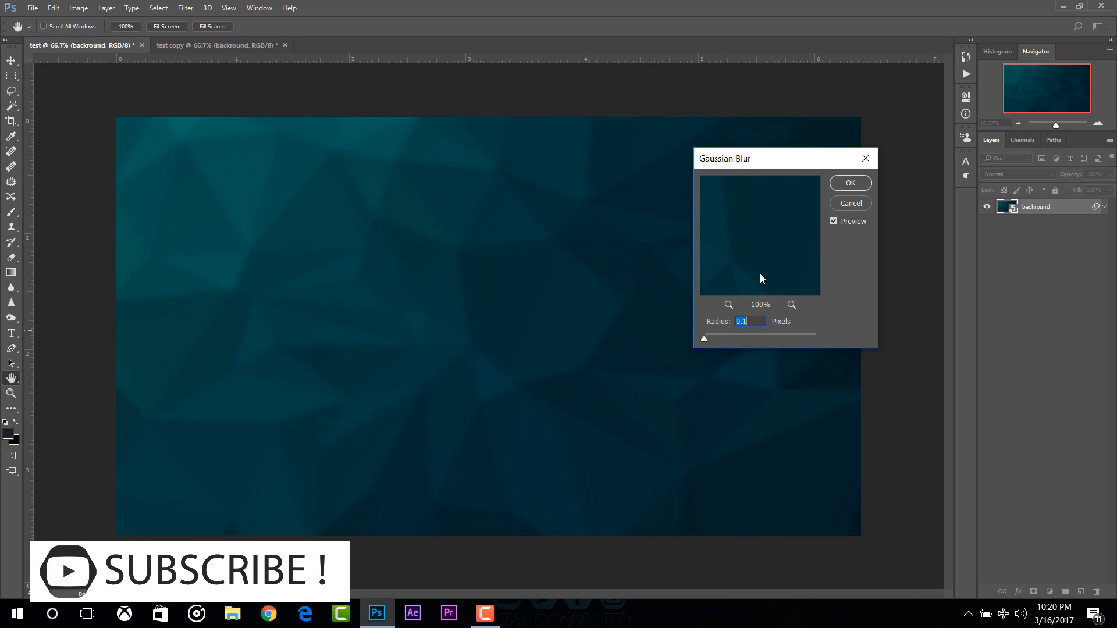
click(850, 183)
key(u)
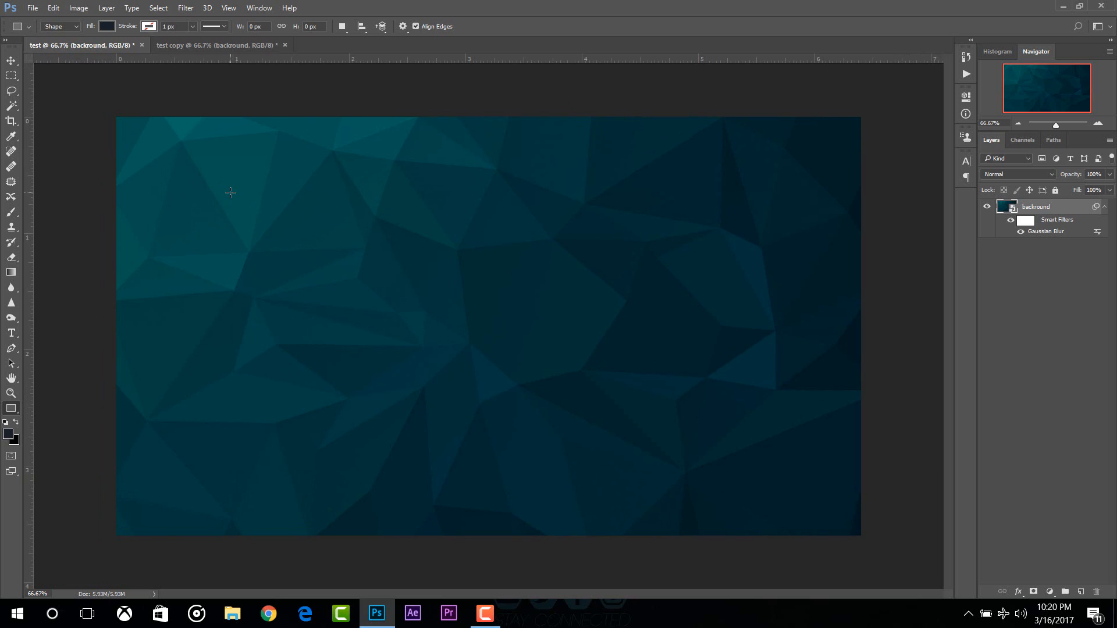
Step: Try scaling down the backround layer with Free Transform, first from one corner and again toward its centre, undoing each resize
key(ctrl+t)
click(563, 234)
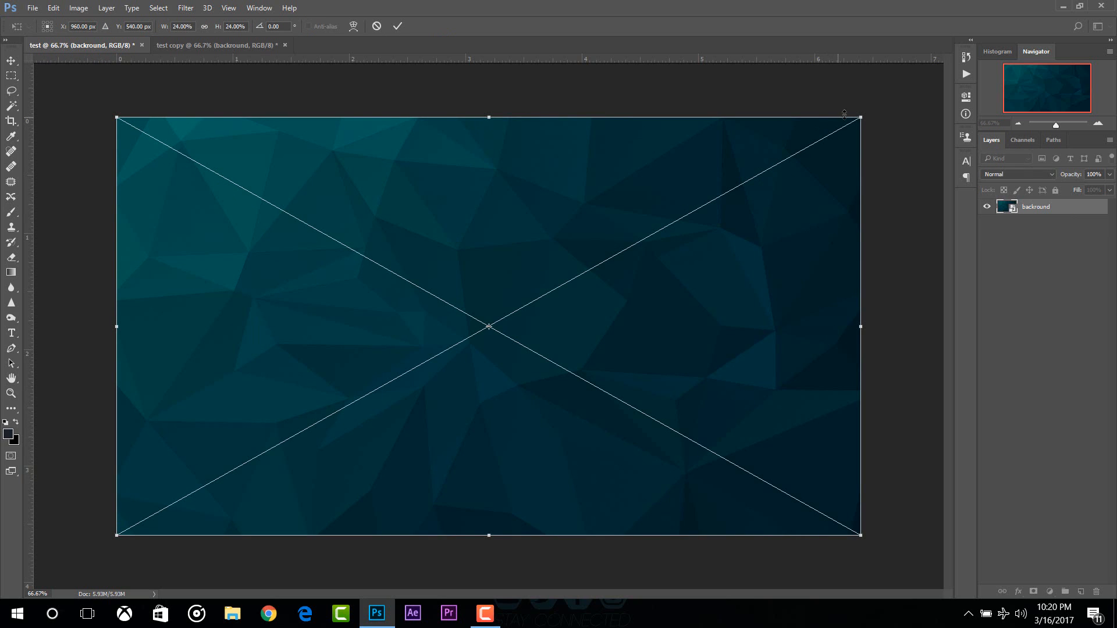
drag(847, 123, 688, 199)
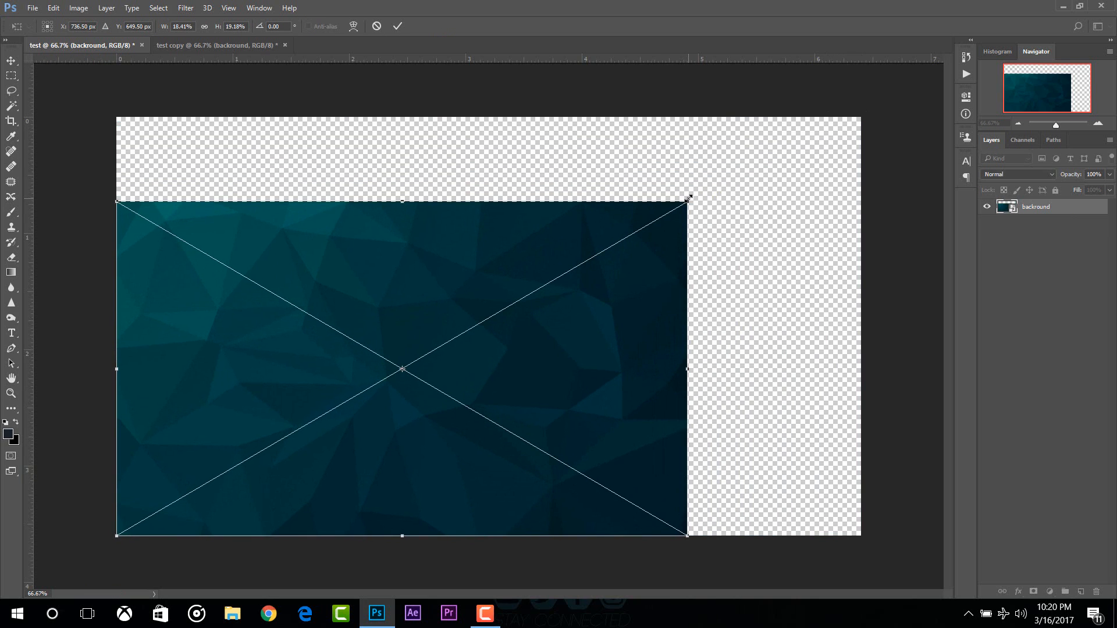
key(ctrl+z)
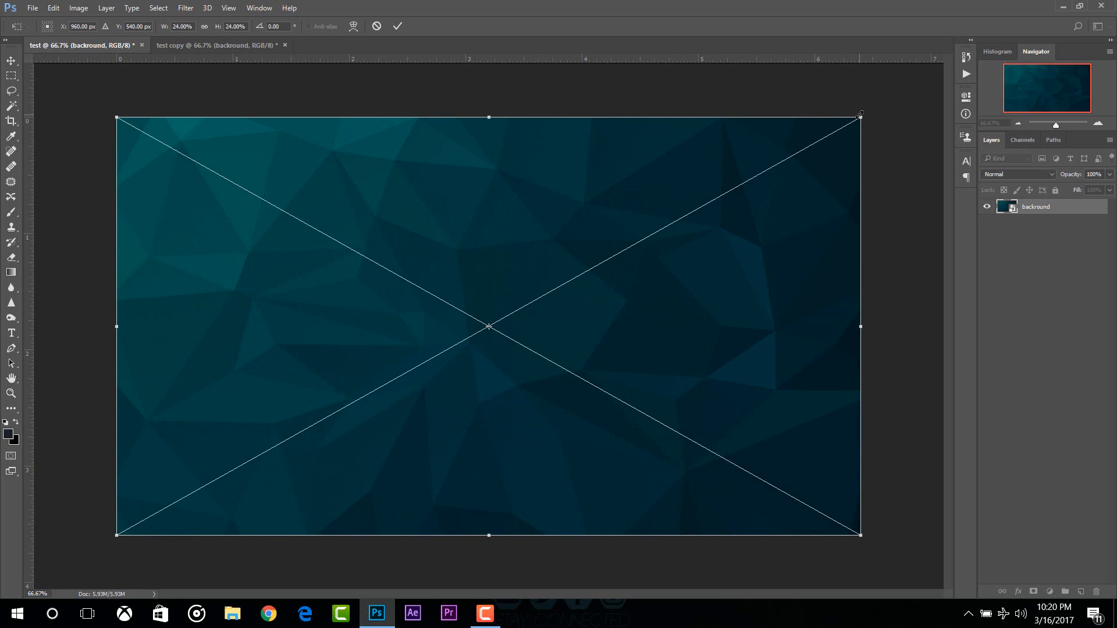
drag(854, 118, 718, 177)
key(ctrl+z)
click(396, 27)
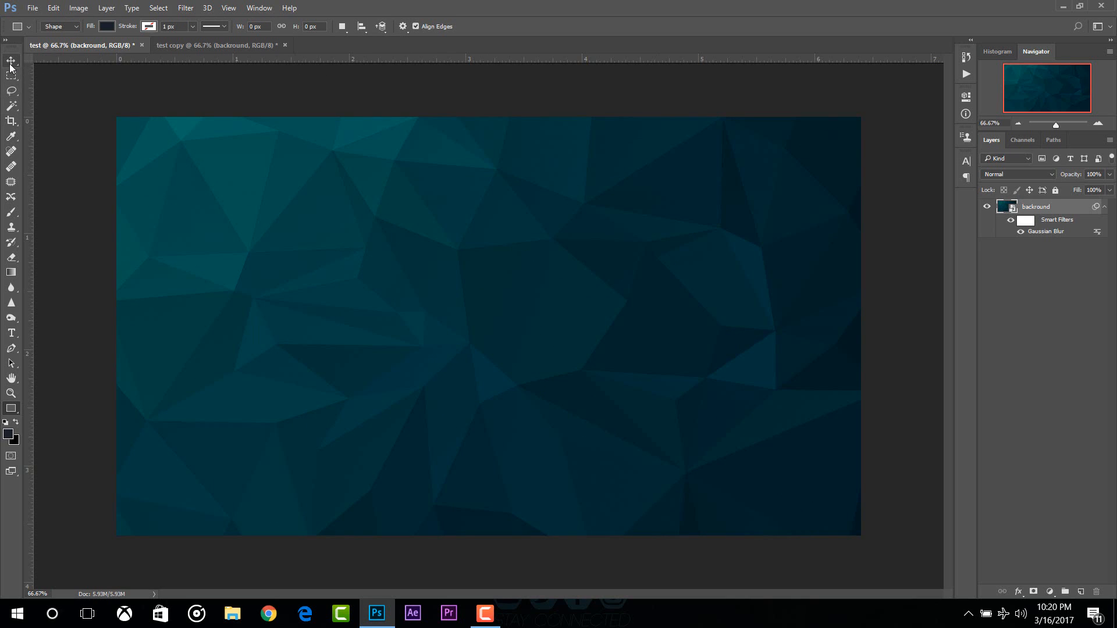
Step: Place the nintendo switch image as an embedded smart object, scaled about its centre to about 23.81%, and commit the placement
click(30, 8)
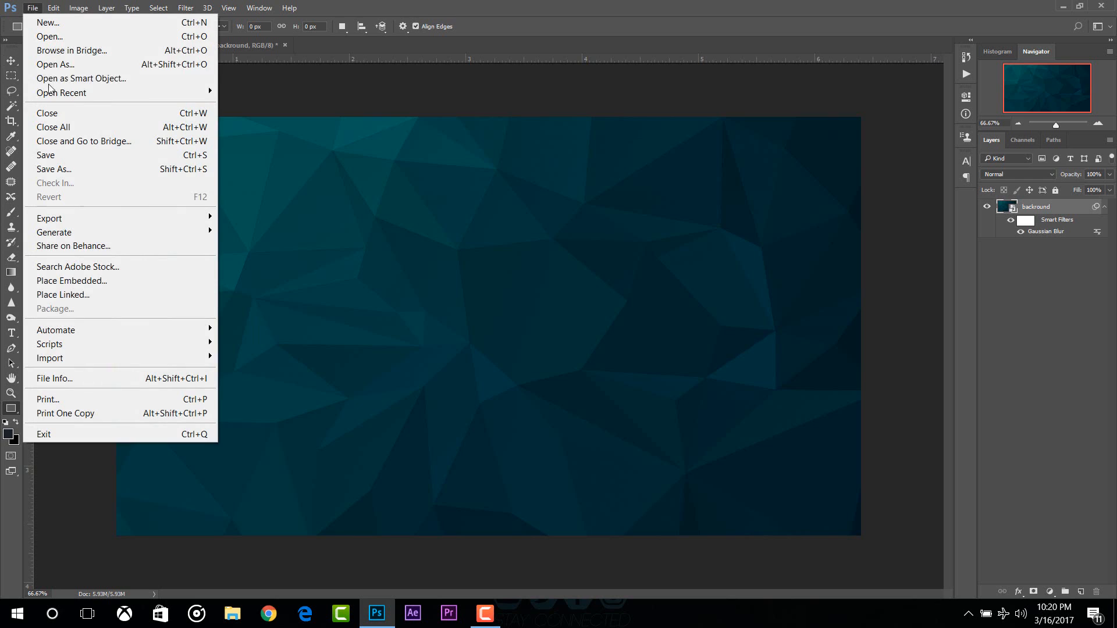
click(81, 281)
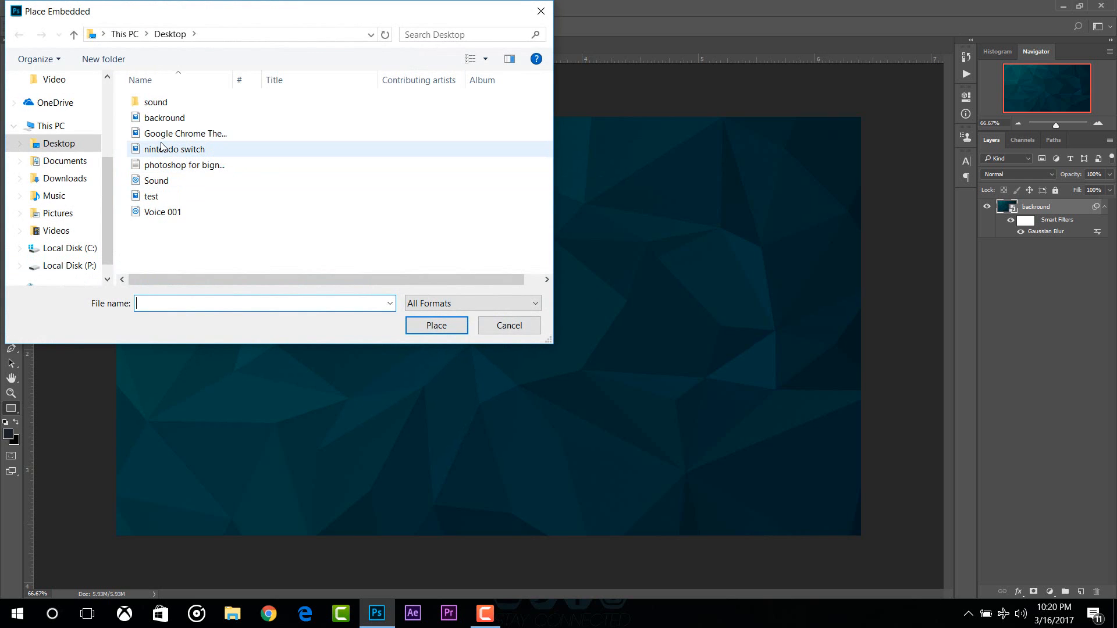
key(Escape)
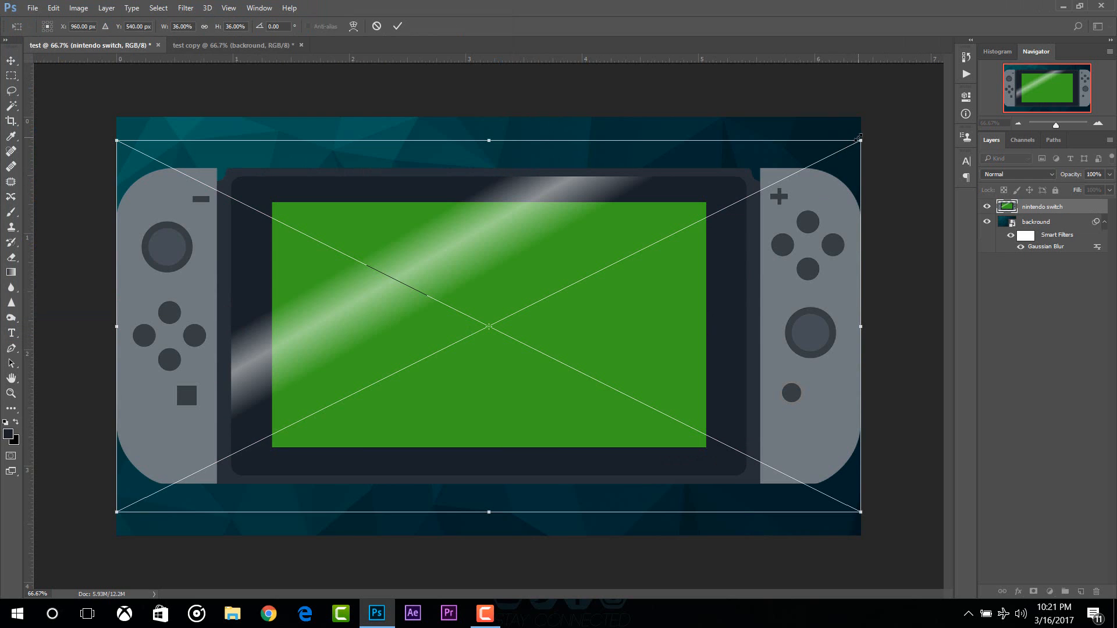
drag(858, 139, 734, 204)
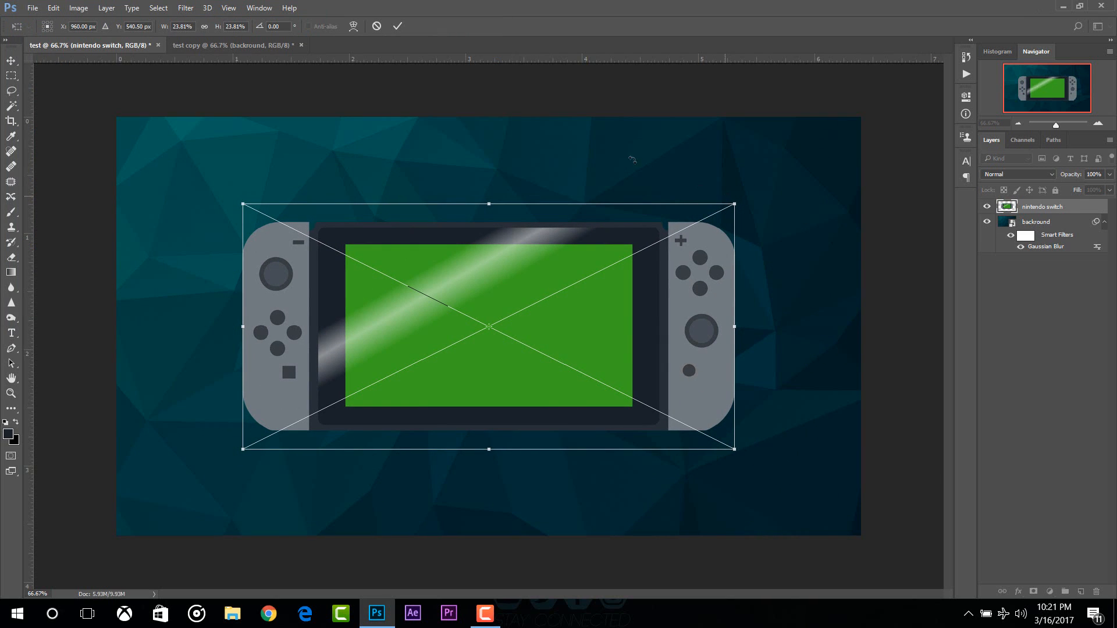
key(u)
Step: Discard the stray rectangle and move the nintendo switch image into the upper part of the canvas, centred horizontally
drag(450, 253, 449, 181)
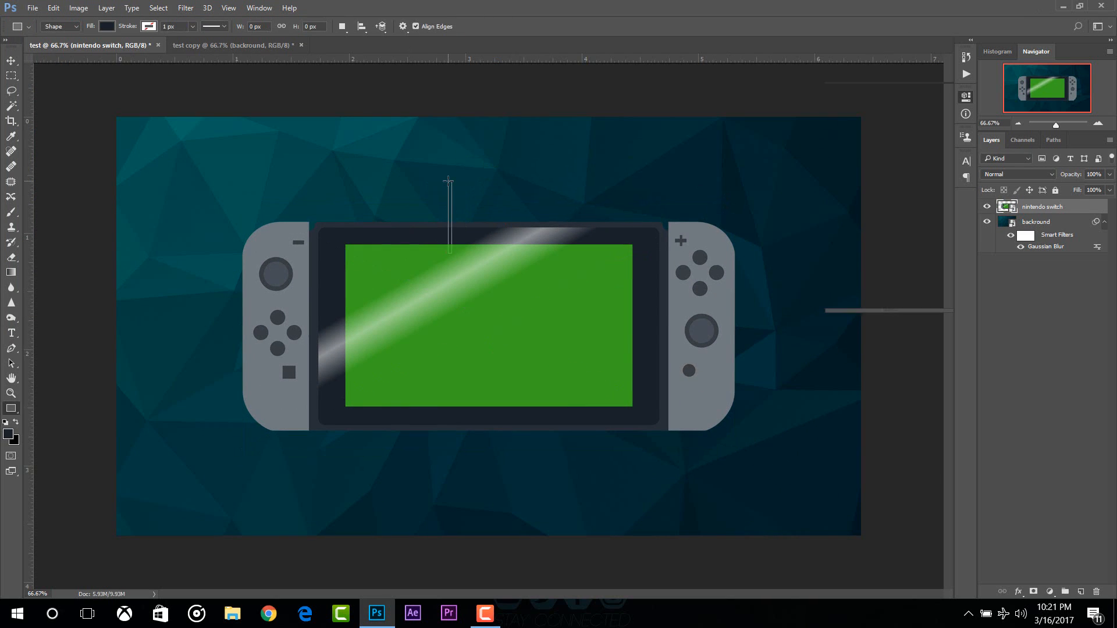
key(ctrl+z)
click(11, 61)
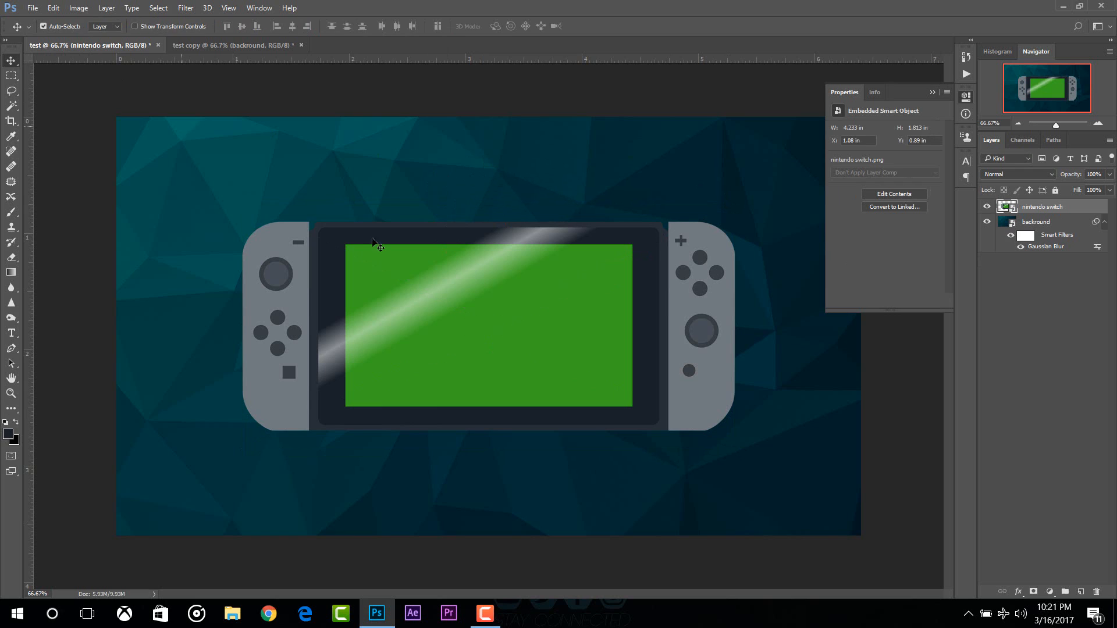
drag(474, 286, 469, 232)
click(932, 93)
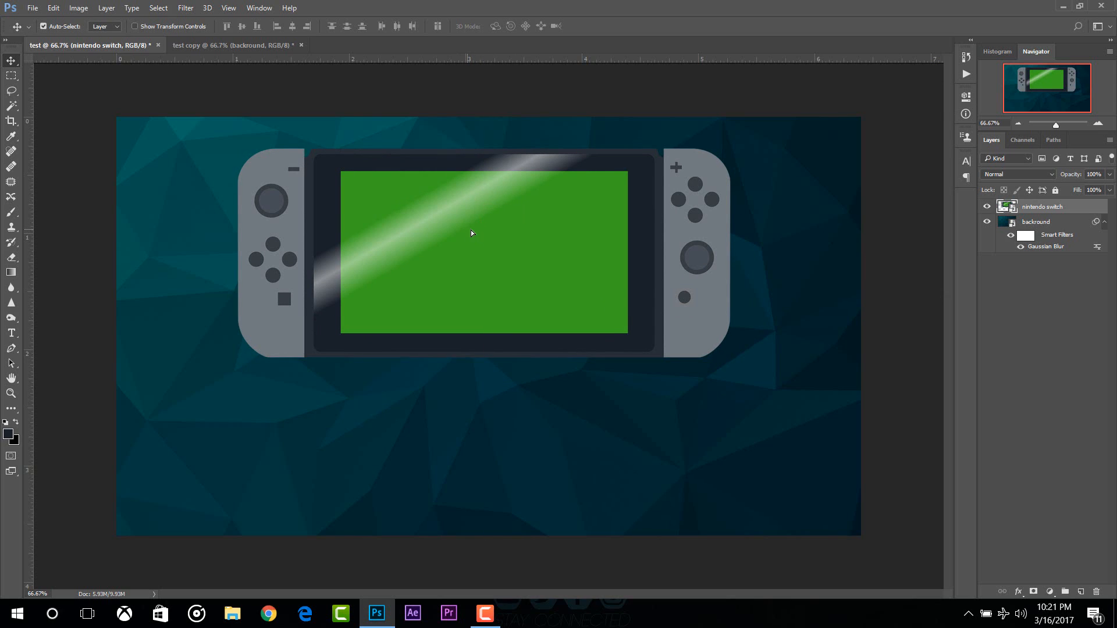
Step: Try to delete a freehand Lasso selection spanning the console's left controller and screen, and clear the selection
click(11, 75)
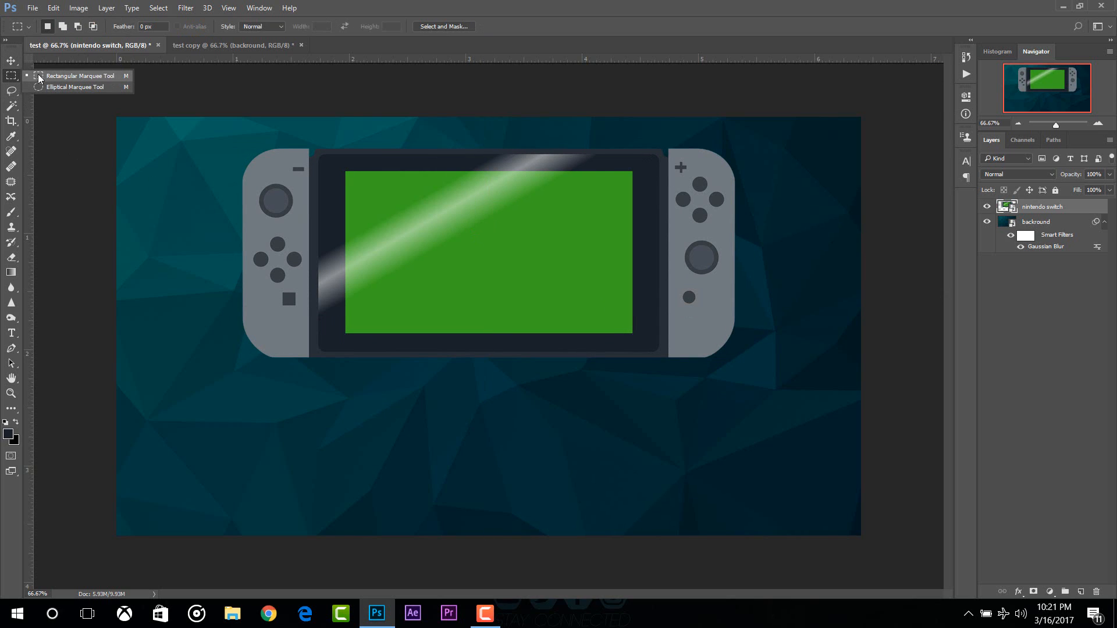
click(45, 76)
click(11, 91)
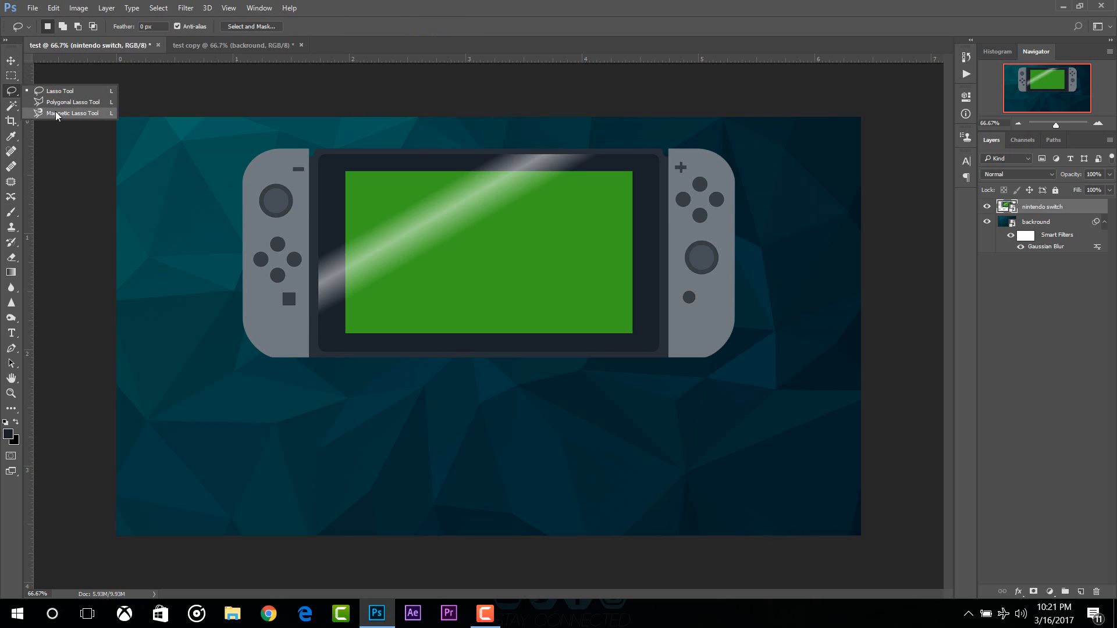
click(45, 91)
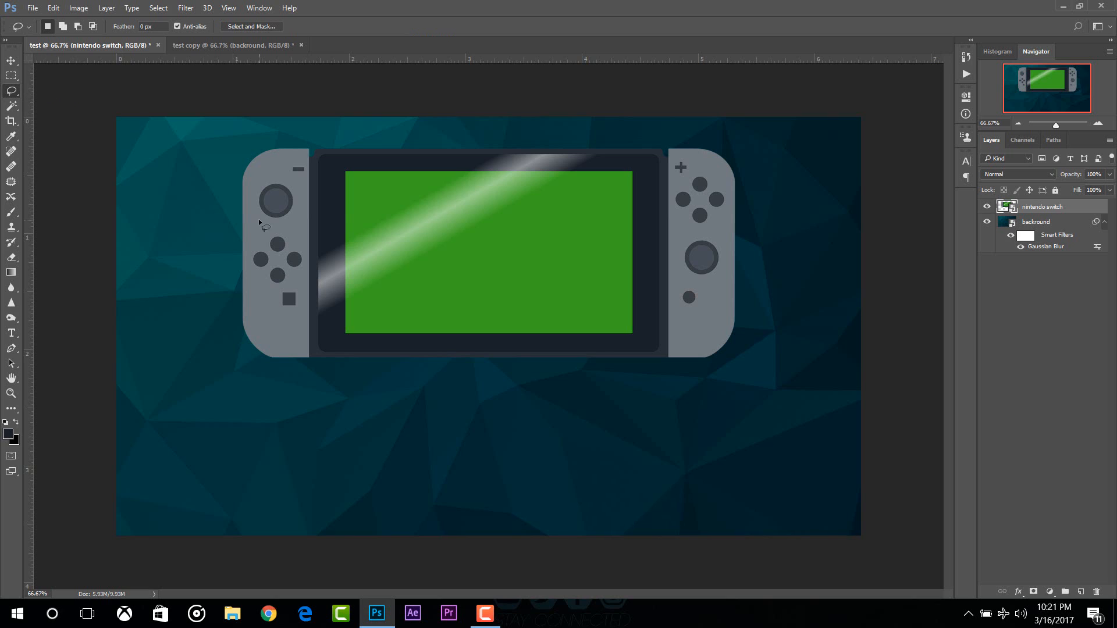
mouse_move(258, 219)
mouse_down()
mouse_move(371, 219)
mouse_move(343, 321)
mouse_move(283, 233)
mouse_up()
key(Delete)
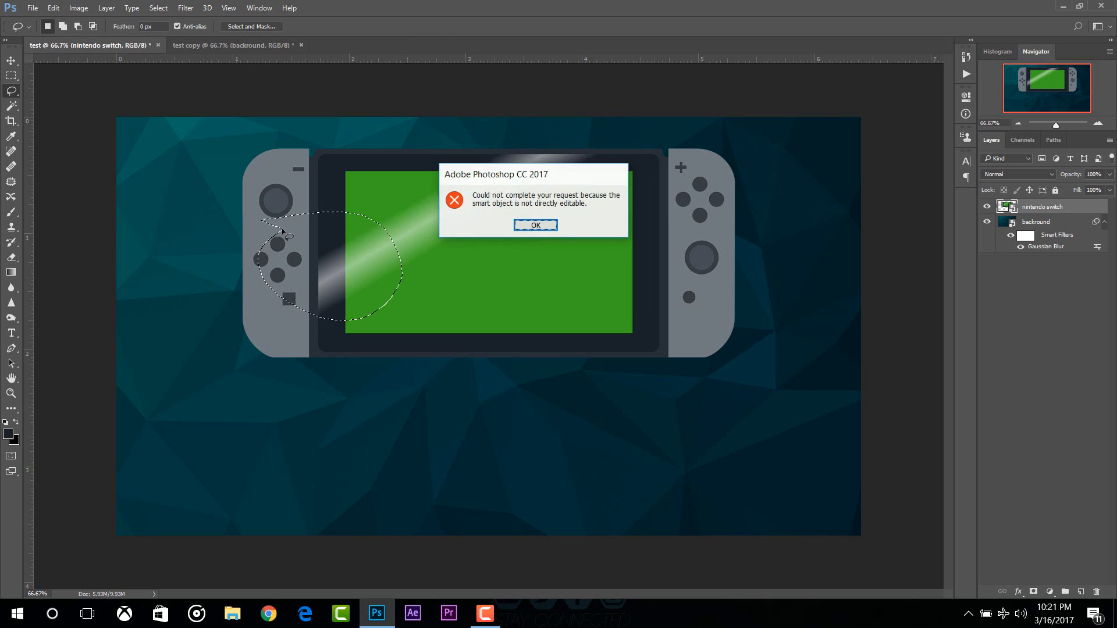
key(Return)
key(ctrl+d)
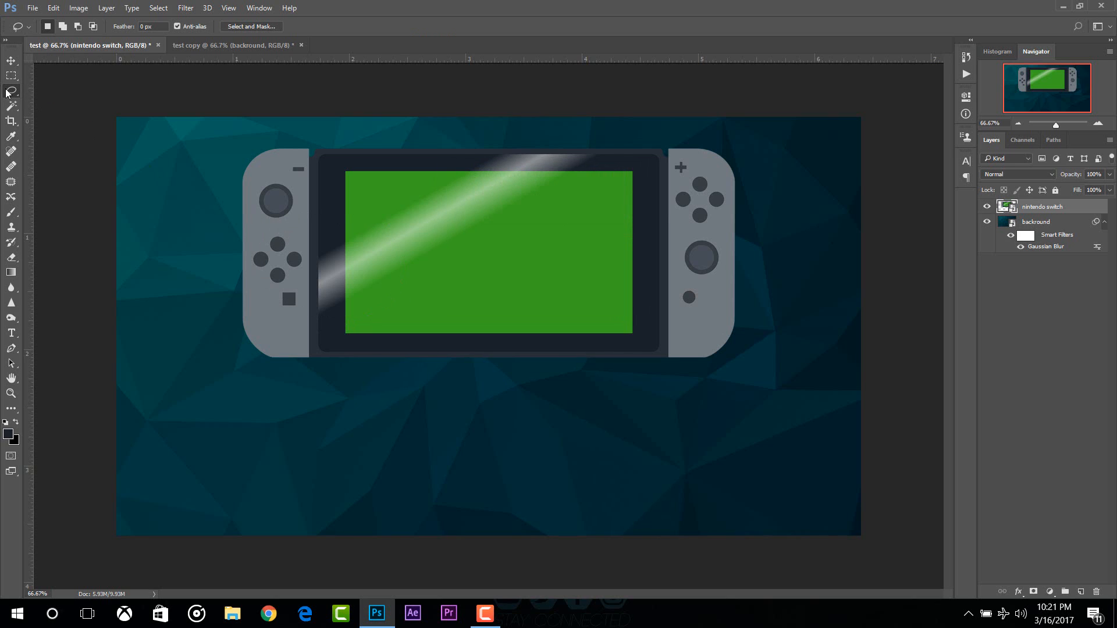
Step: Select the console's green screen area with the Magic Wand and deselect it again
click(11, 107)
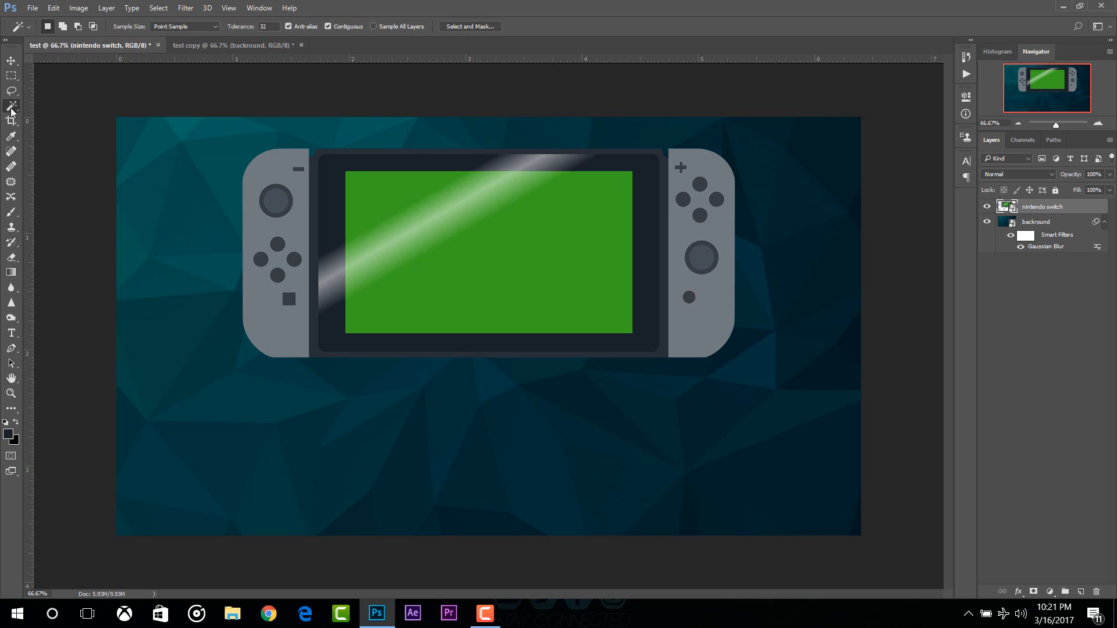
click(559, 282)
click(487, 260)
key(ctrl+d)
Step: Crop the canvas inward around its centre and undo the crop
click(11, 120)
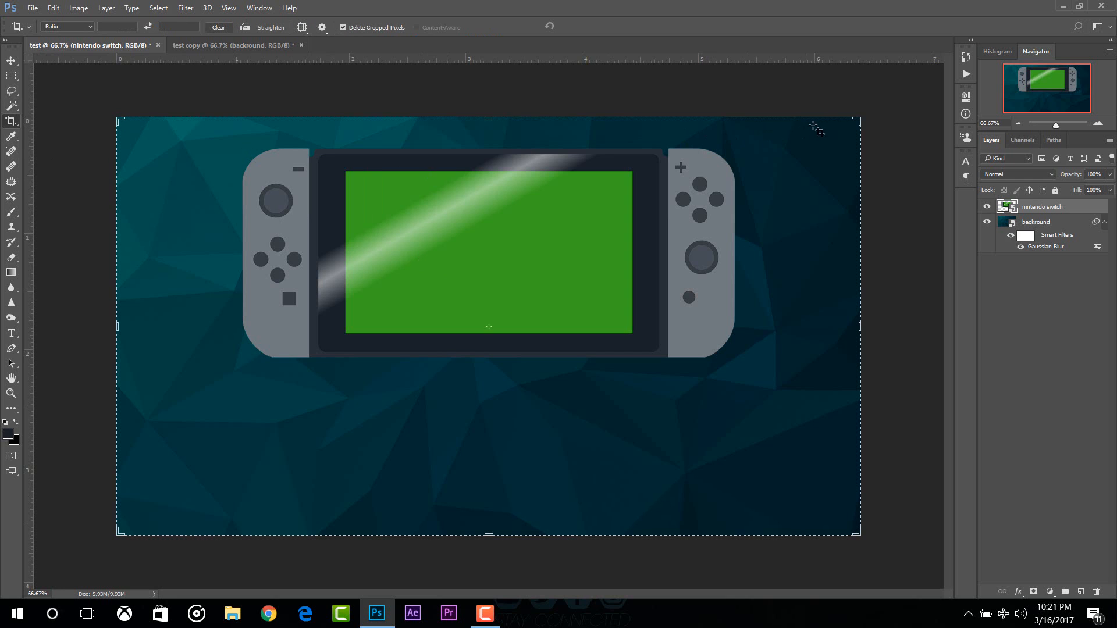
drag(859, 122, 787, 158)
key(Return)
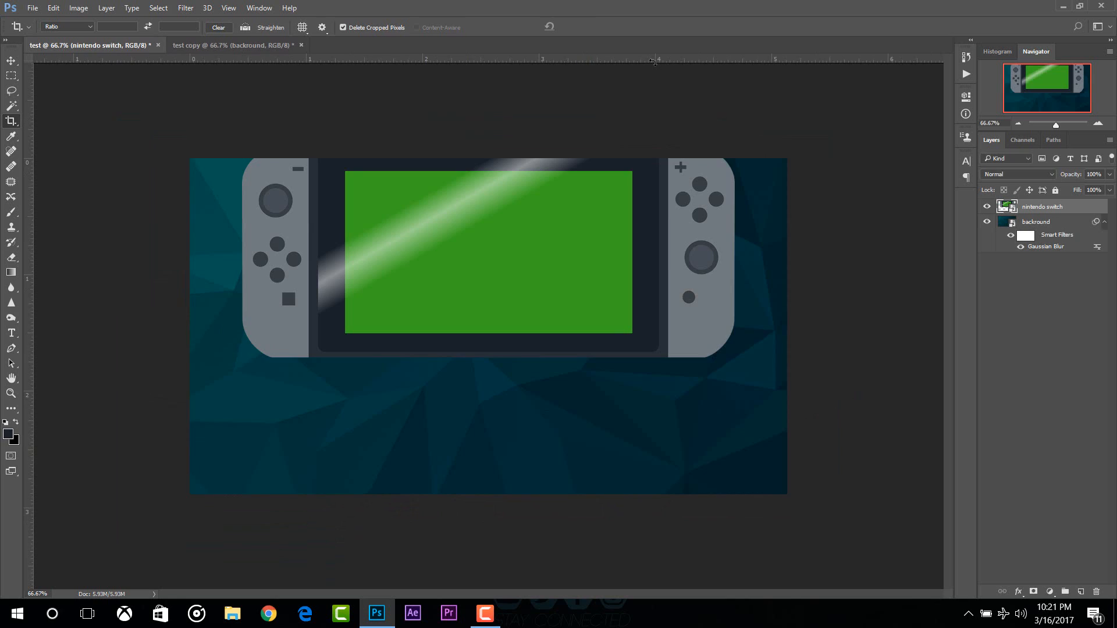
key(ctrl+z)
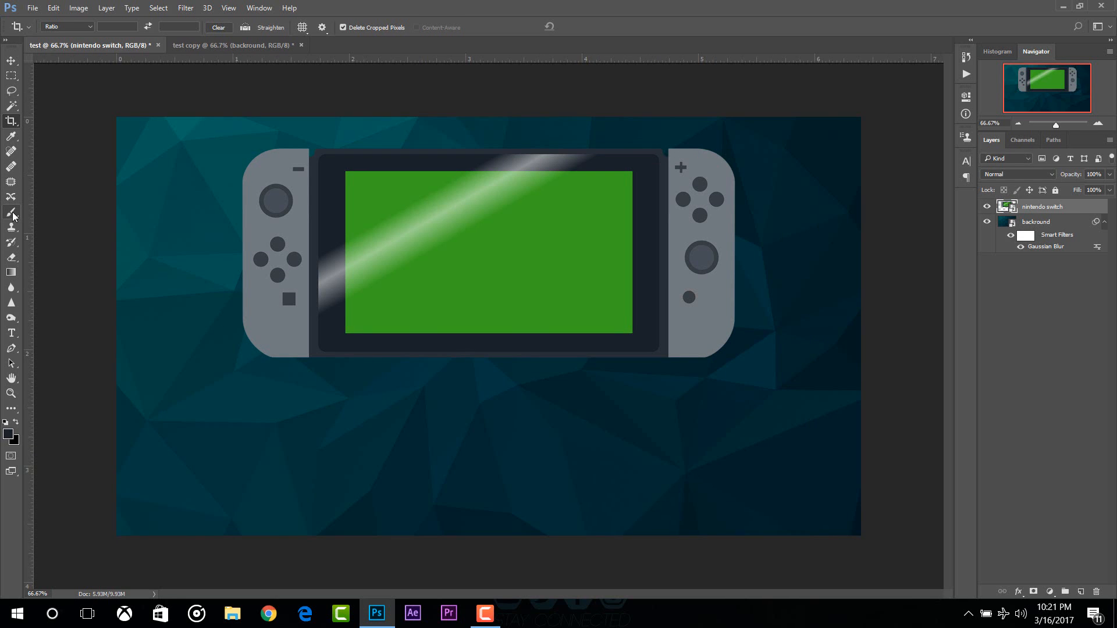
Step: Sample the teal background and green screen with the Eyedropper, finishing with the console's dark bezel as the foreground colour
click(11, 136)
click(167, 159)
click(351, 239)
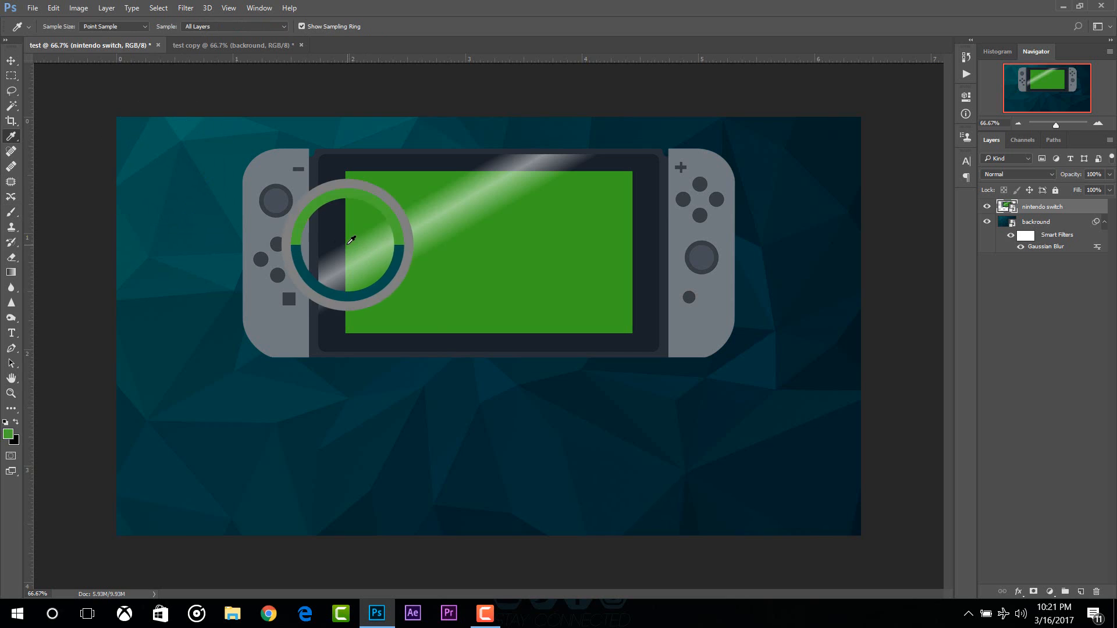
click(376, 288)
click(344, 302)
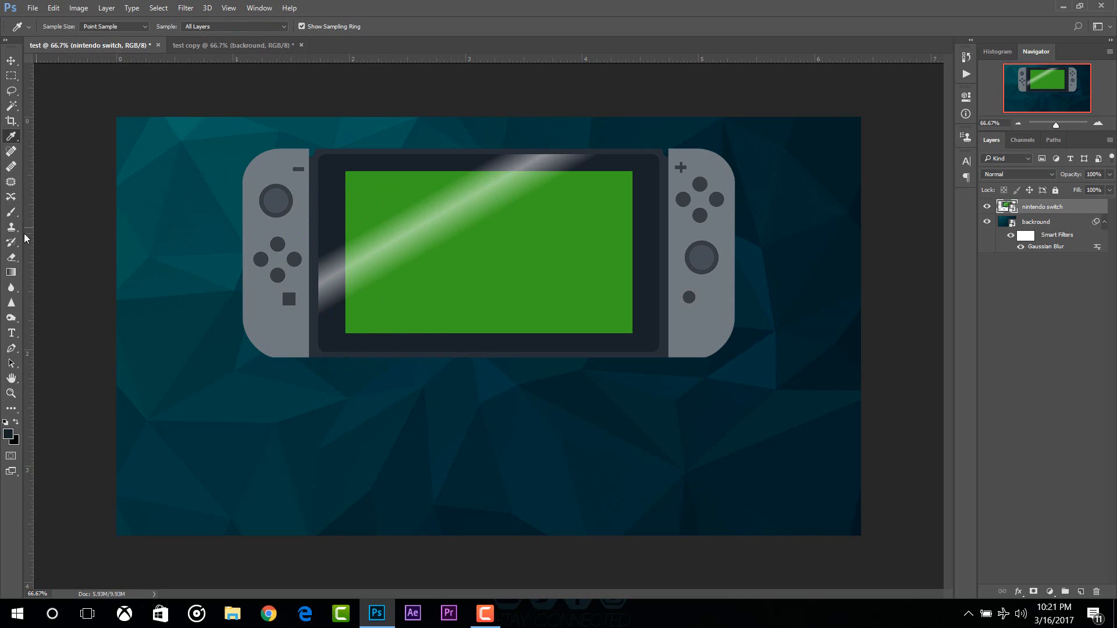
Step: Create a new empty layer above nintendo switch and set the brush to 61 px with a harder edge
click(11, 212)
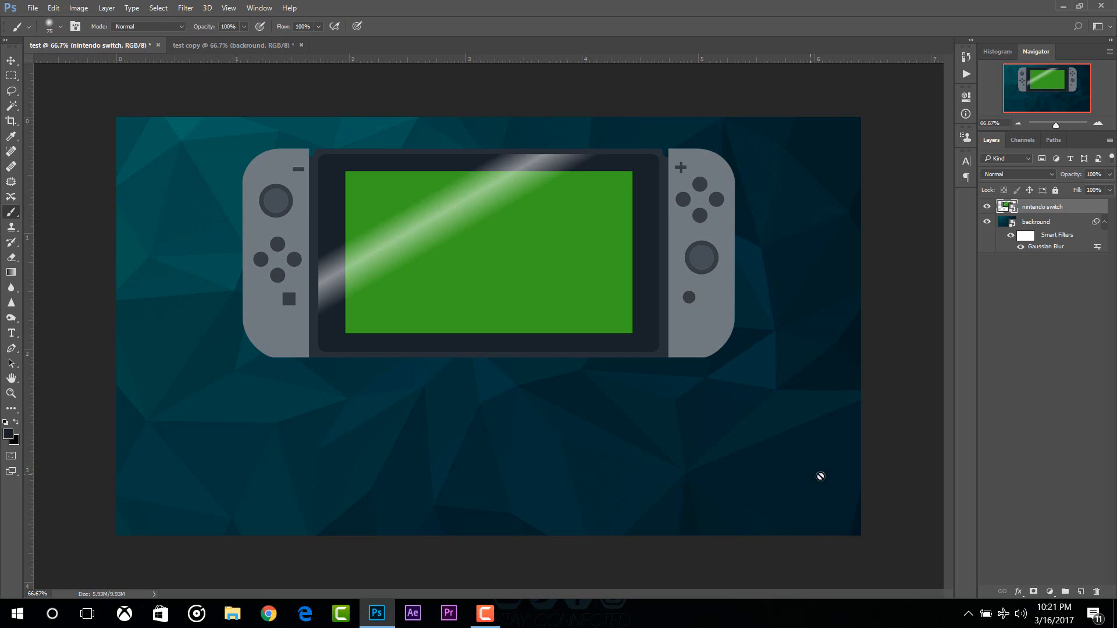
click(1081, 592)
right_click(599, 424)
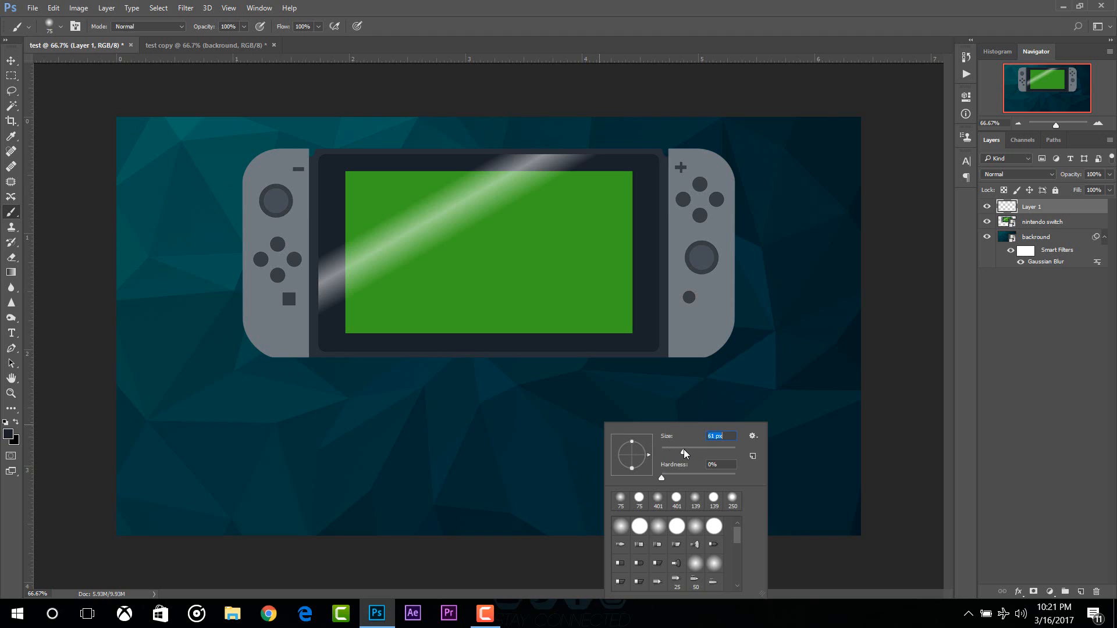
drag(682, 477, 704, 476)
Step: Paint one hard-edged test stroke below the console and one on its green screen, and undo both
drag(564, 368, 491, 473)
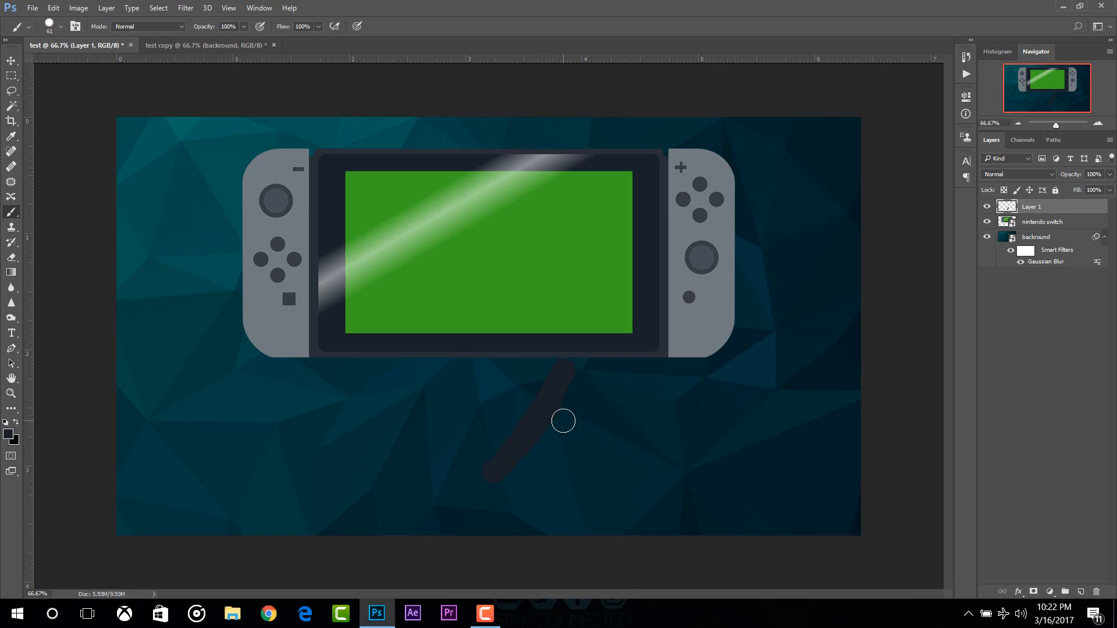
mouse_move(562, 246)
mouse_down()
mouse_move(511, 304)
mouse_move(549, 266)
mouse_up()
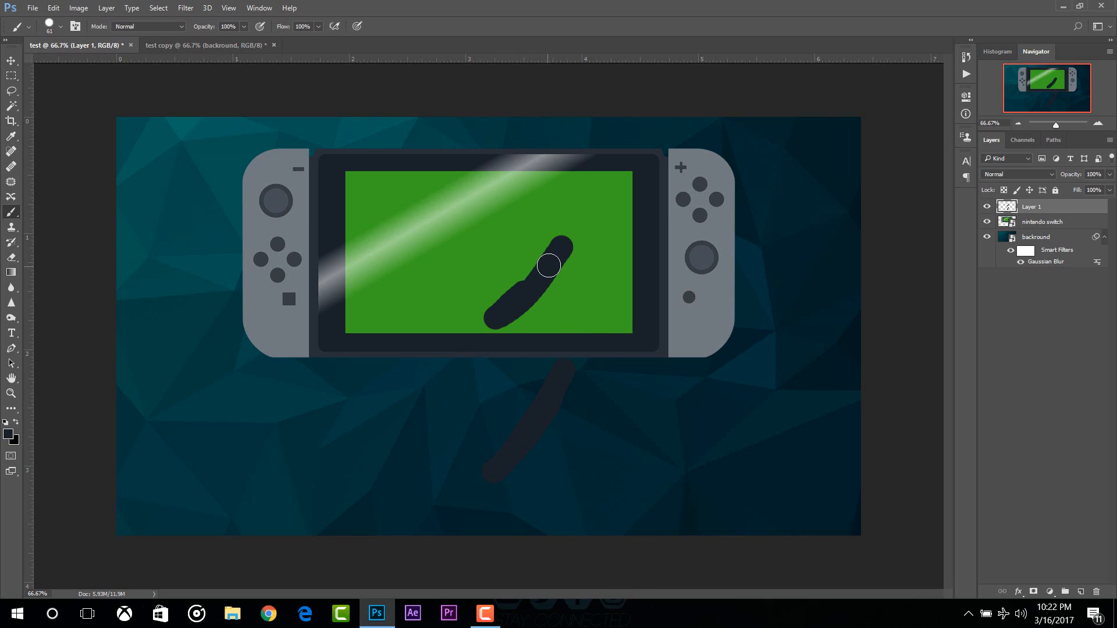
key(ctrl+alt+z)
key(ctrl+alt+z)
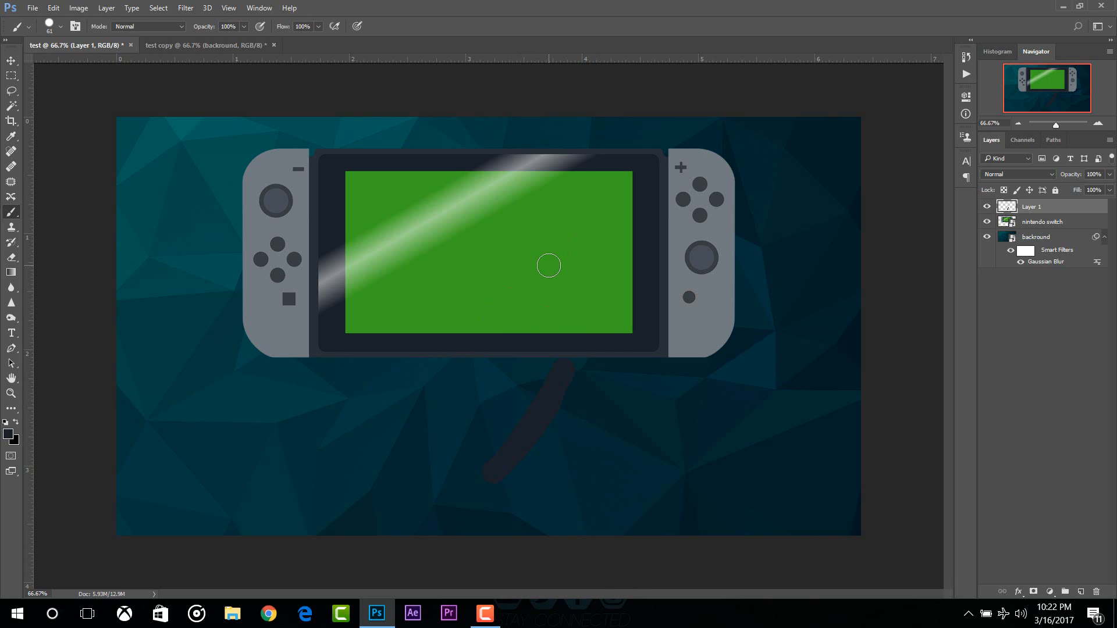
Step: Set the brush hardness to 0%, paint a soft test stroke on the green screen, and undo the stroke
right_click(550, 265)
click(623, 321)
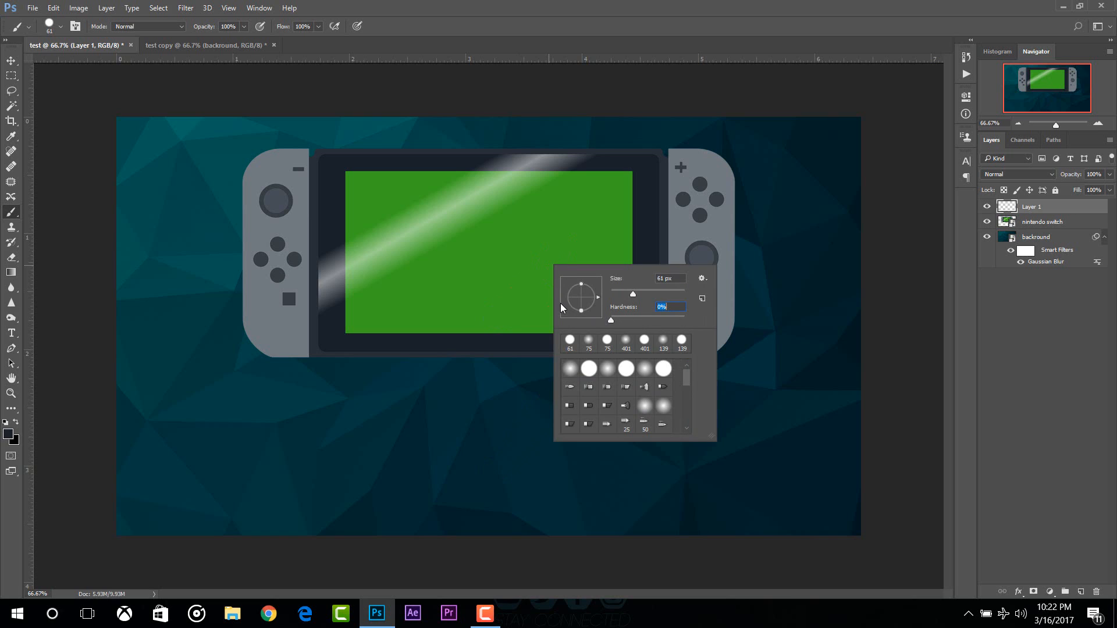
drag(545, 238, 483, 326)
key(ctrl+z)
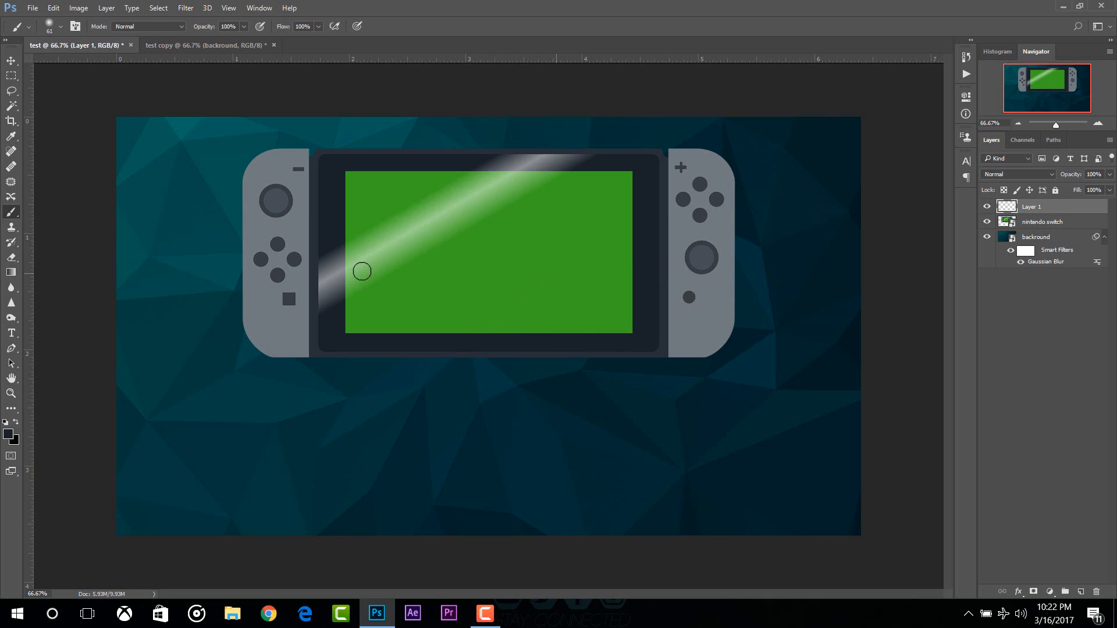
click(11, 349)
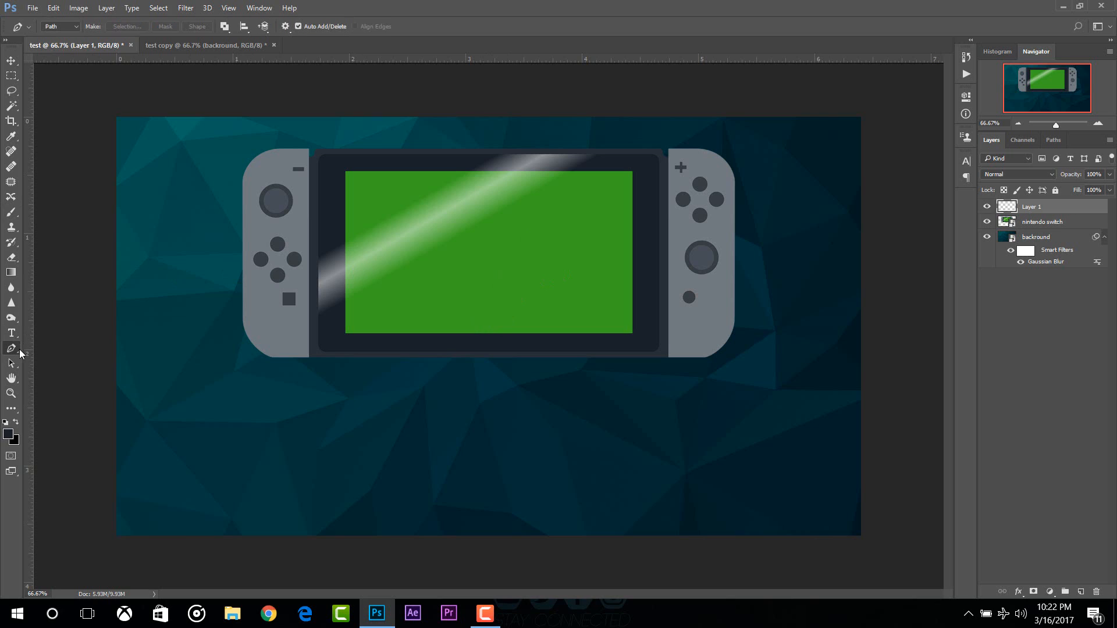
right_click(12, 349)
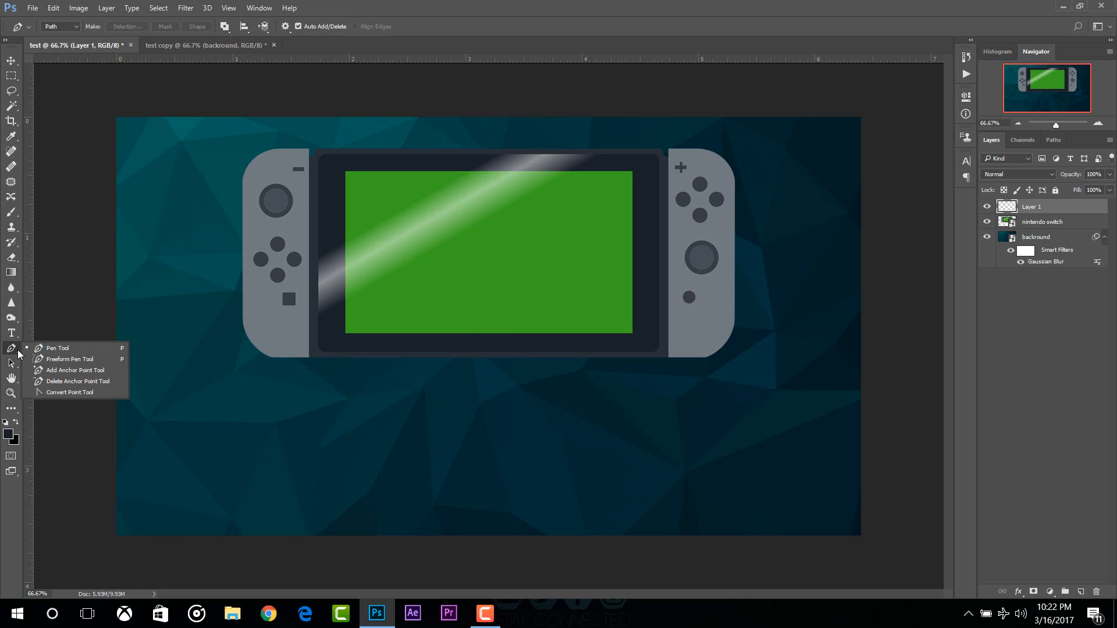
Step: Start a point text below the console's left controller and set its text colour to a slightly greyed white
click(14, 335)
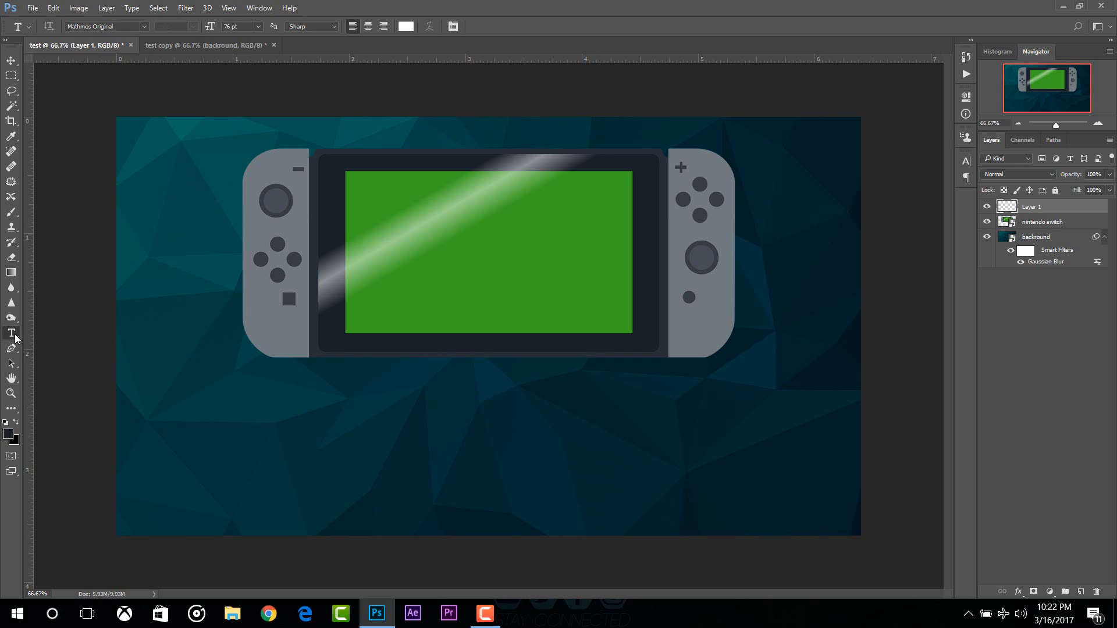
click(289, 437)
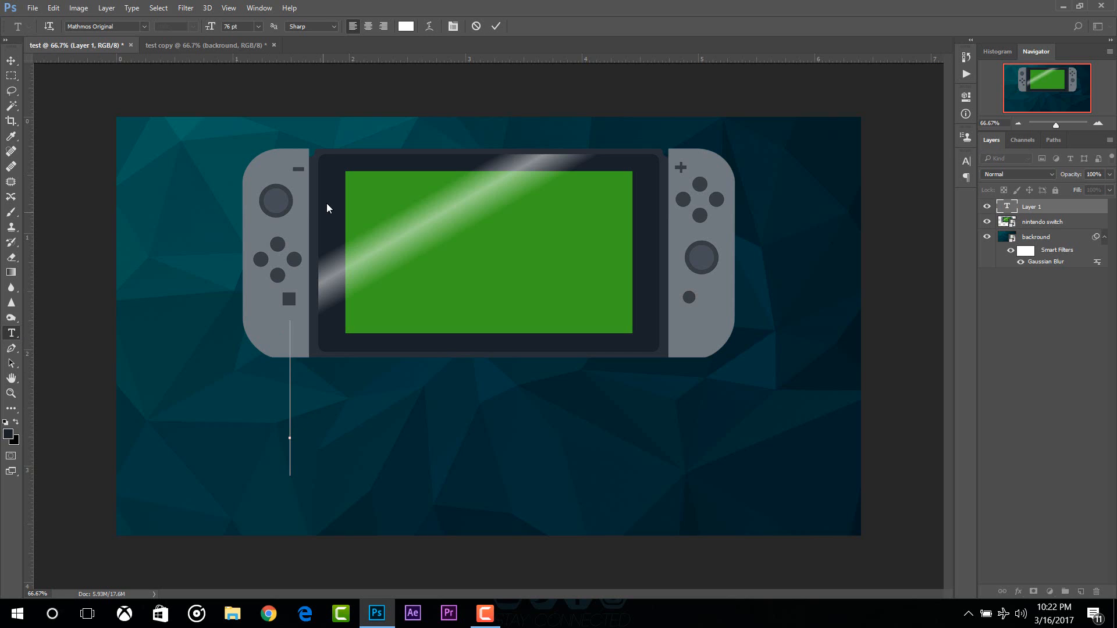
click(143, 27)
click(143, 27)
click(410, 29)
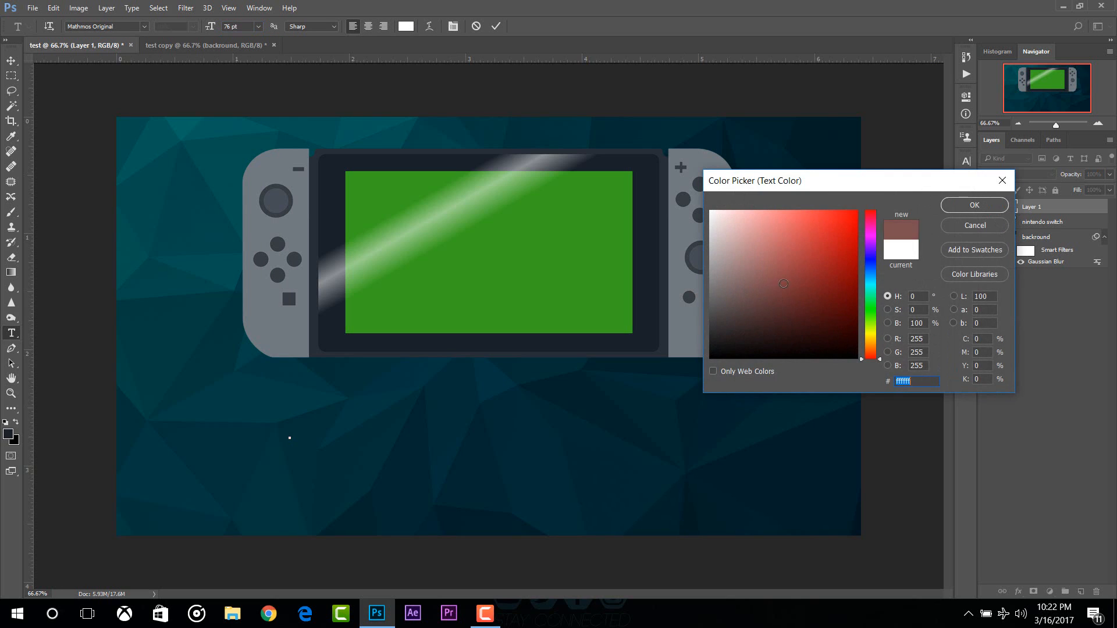
click(710, 227)
click(964, 206)
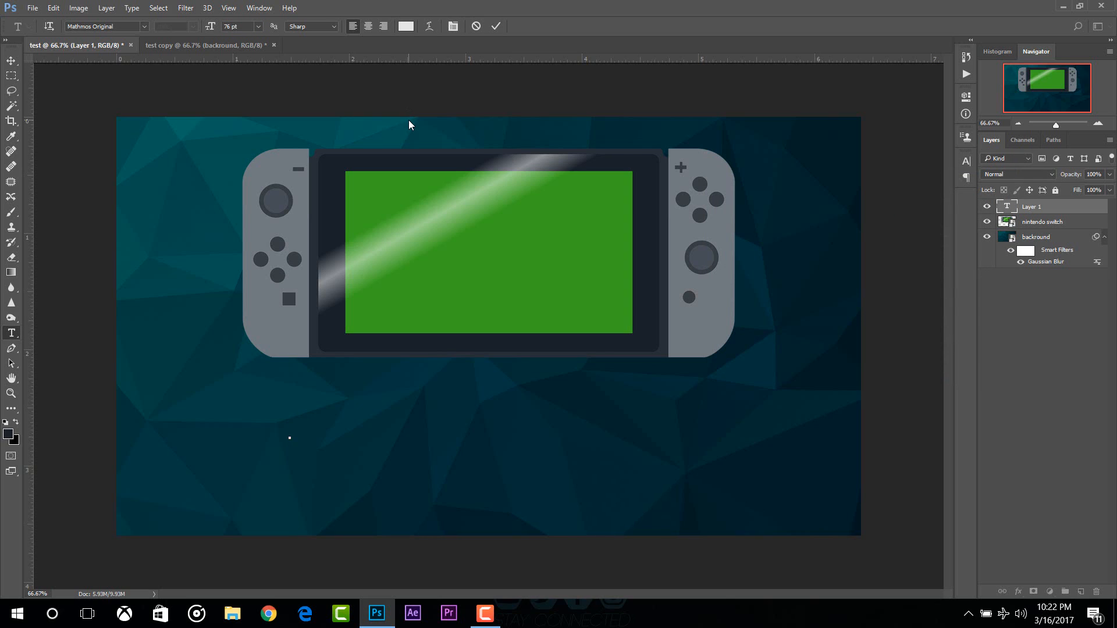
Step: Enter the text "test", correcting the mistyped letter, and move the finished text fully below the console
text(TS)
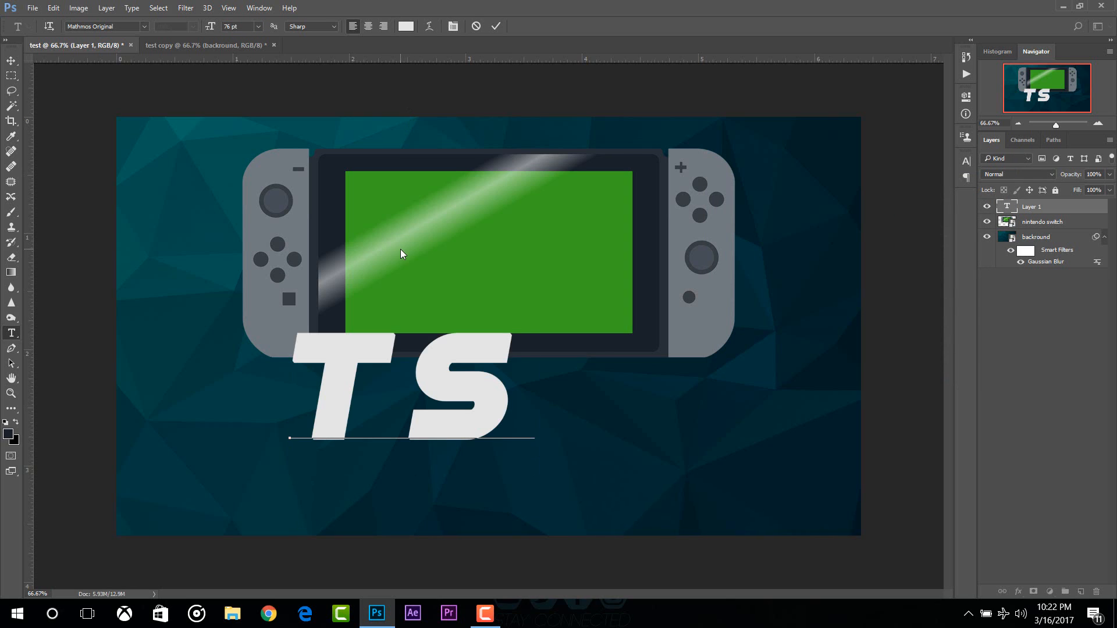
key(BackSpace)
text(E)
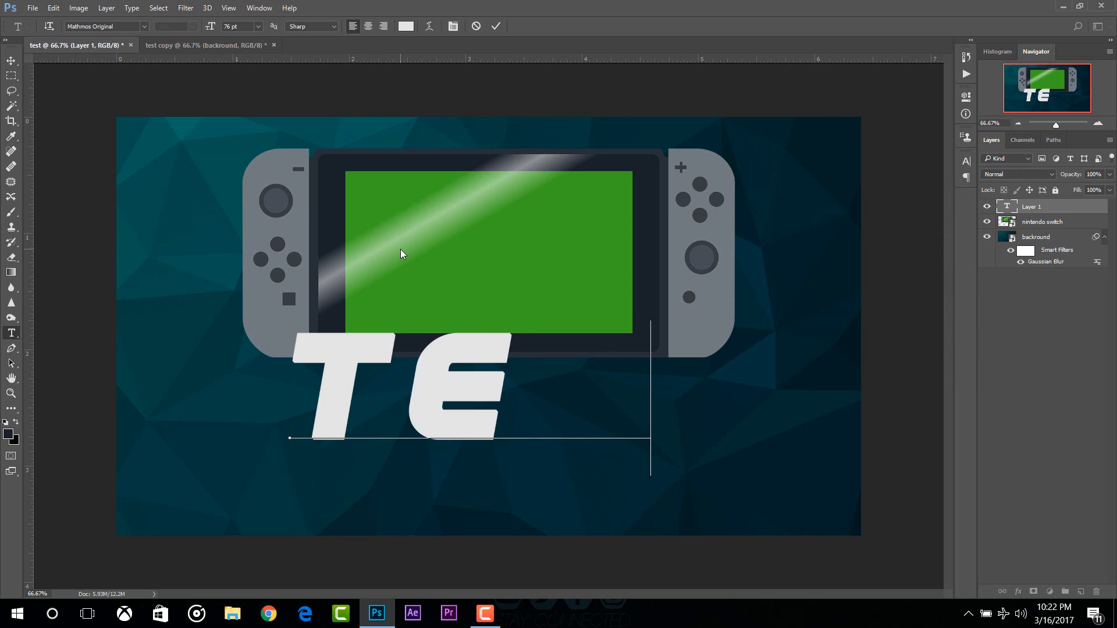
text(ST)
click(495, 25)
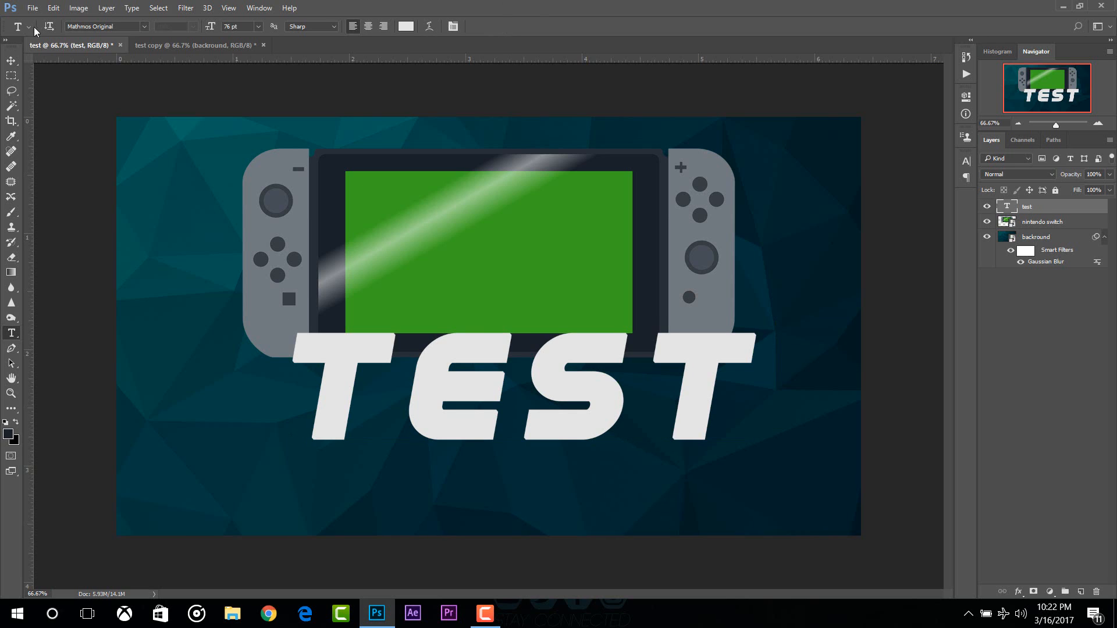
click(11, 61)
drag(355, 374, 316, 425)
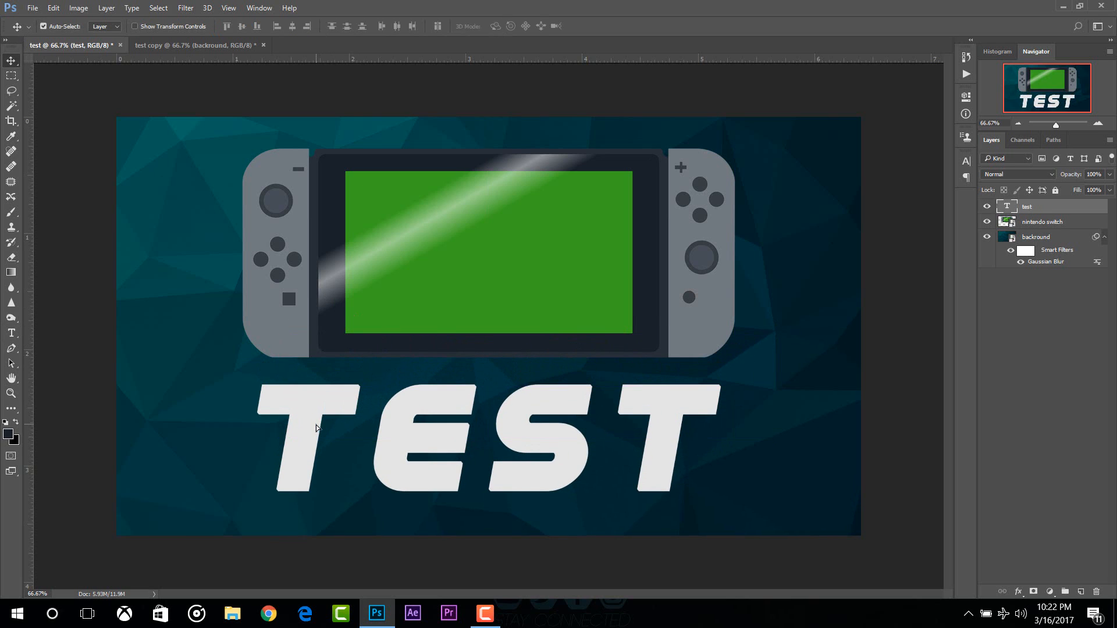
click(12, 408)
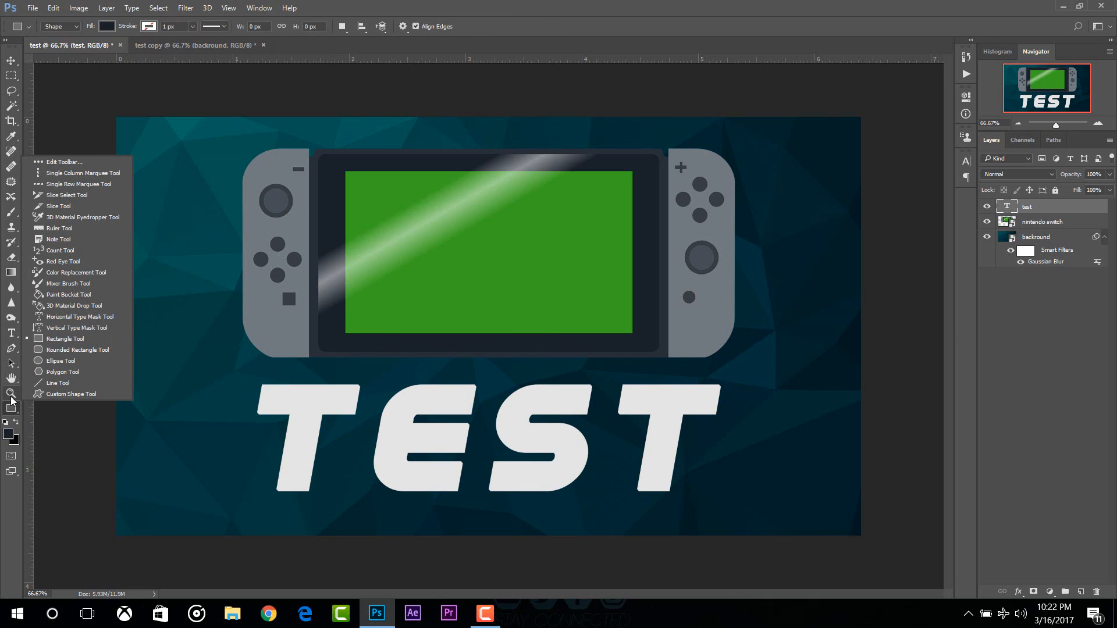
click(12, 378)
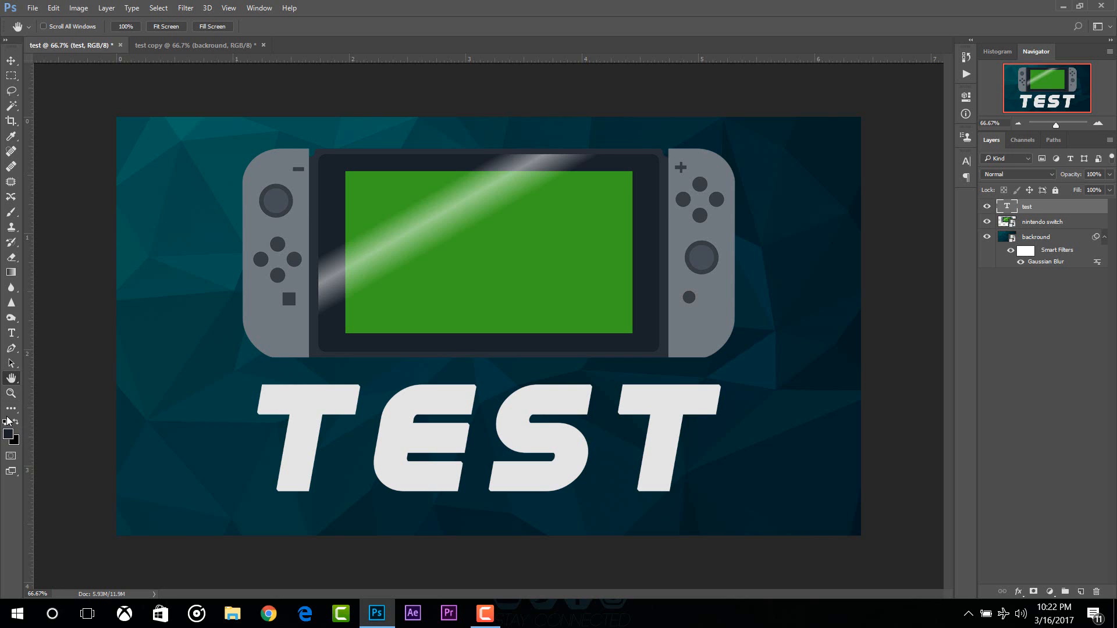
click(12, 393)
Step: Set the foreground colour to pure white (ffffff)
click(8, 434)
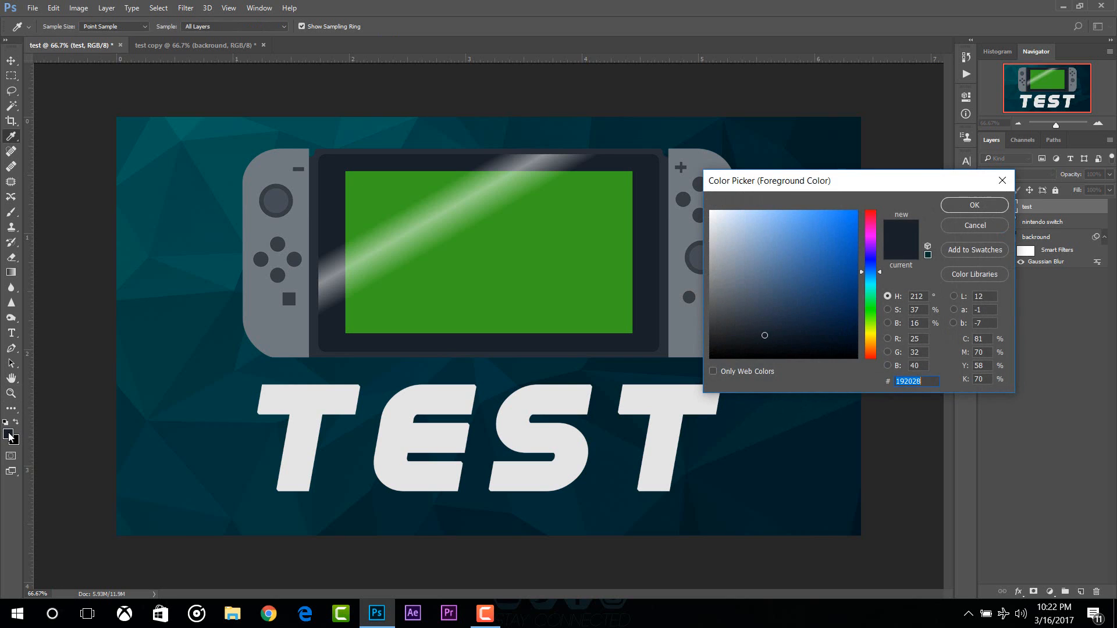
drag(715, 308, 694, 183)
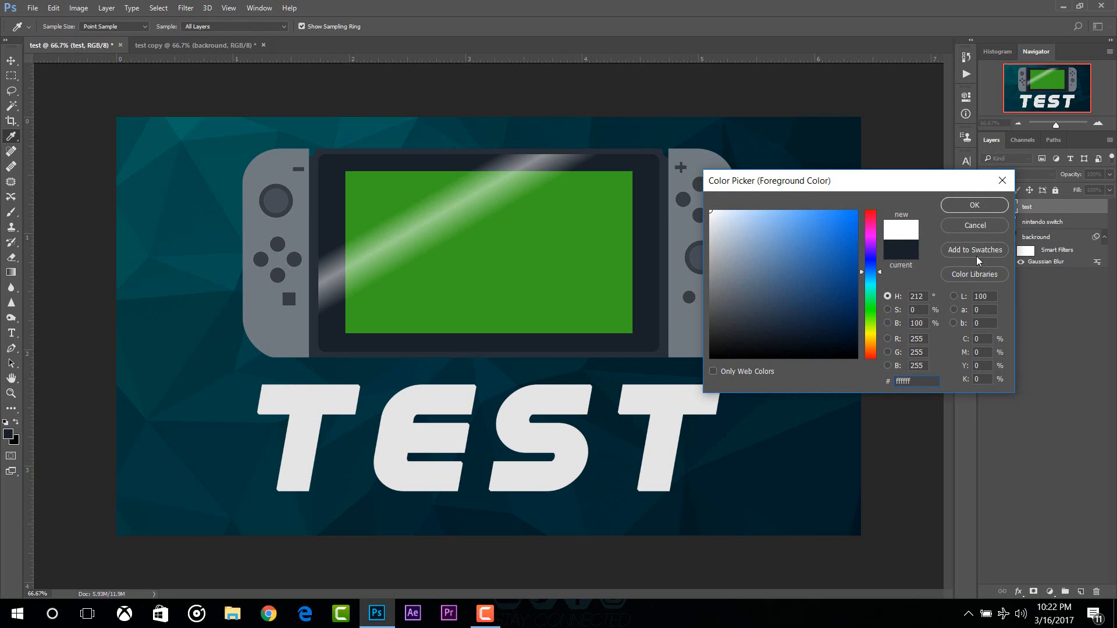
click(973, 207)
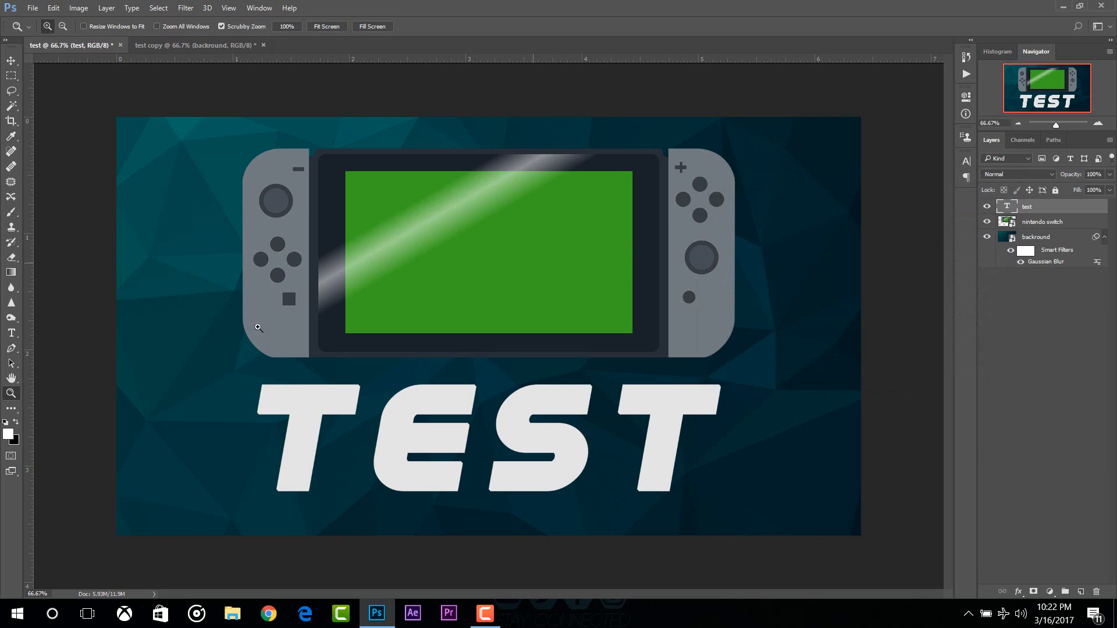
Step: Try sampling a new foreground colour from the lettering and the teal background, and cancel the colour change
click(9, 435)
click(364, 379)
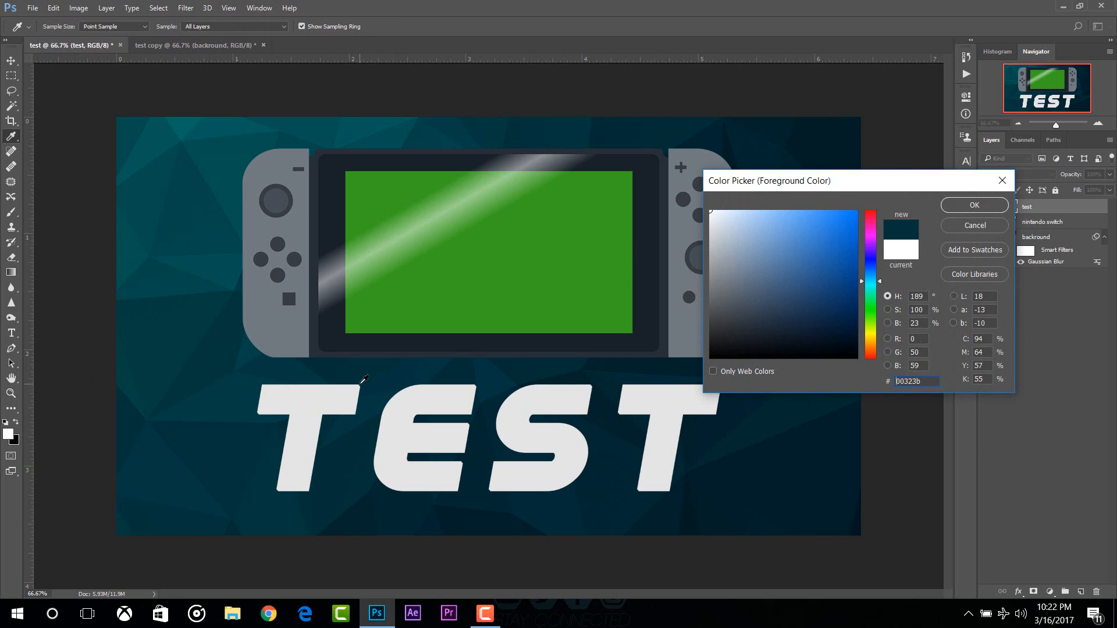
click(333, 428)
click(337, 453)
click(214, 375)
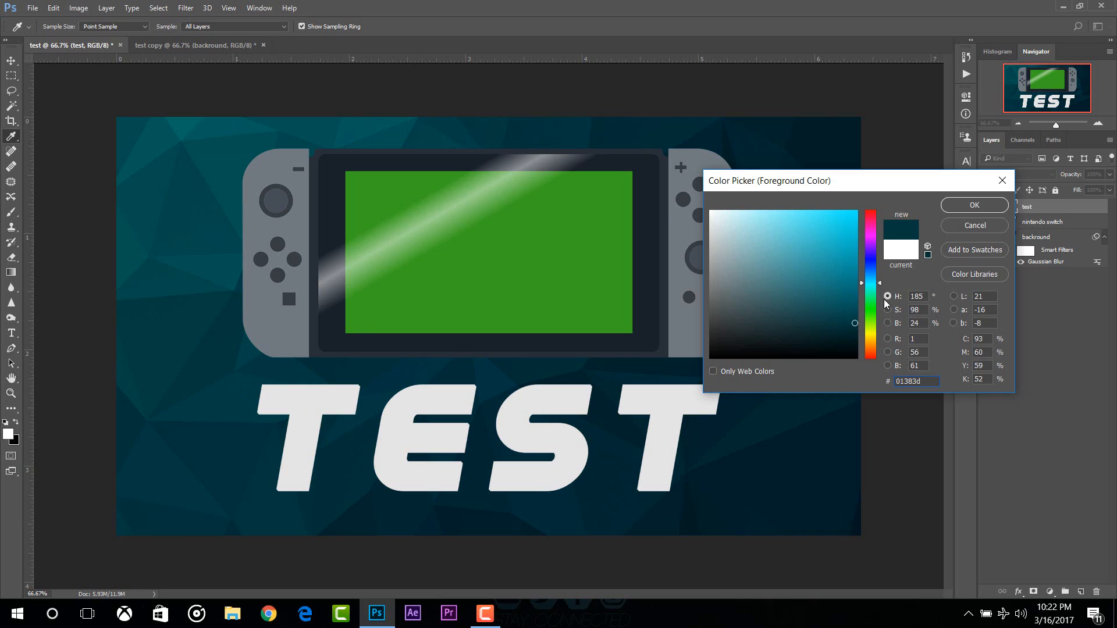
click(954, 225)
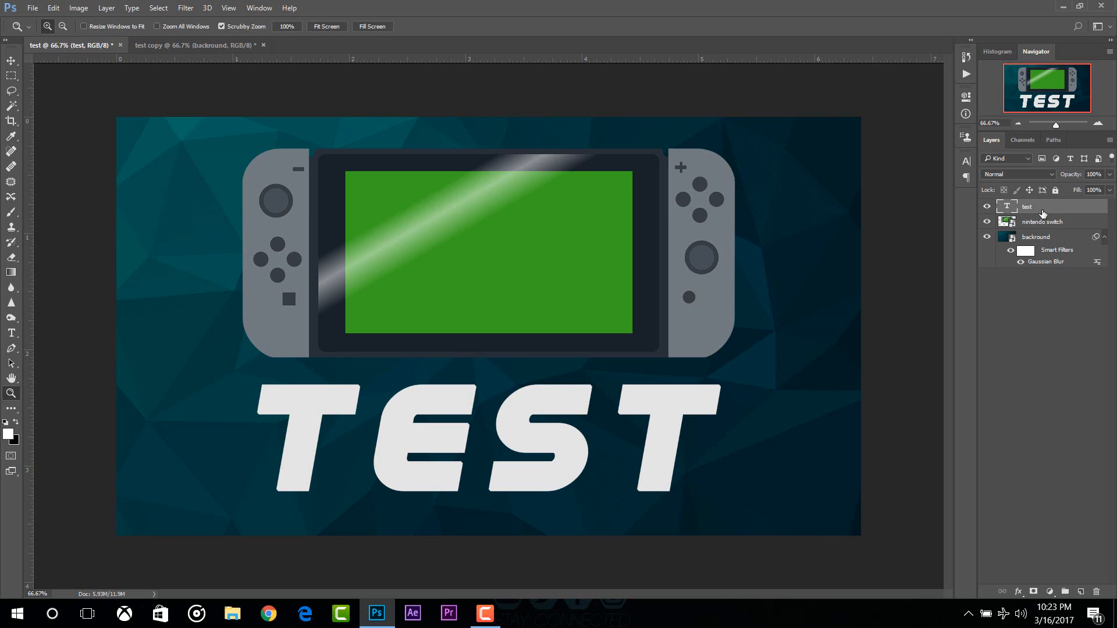
Step: Hide and reshow the test and nintendo switch layers, and lock and unlock the test layer
click(987, 207)
click(988, 207)
click(987, 207)
click(987, 207)
click(987, 222)
click(988, 222)
click(1054, 190)
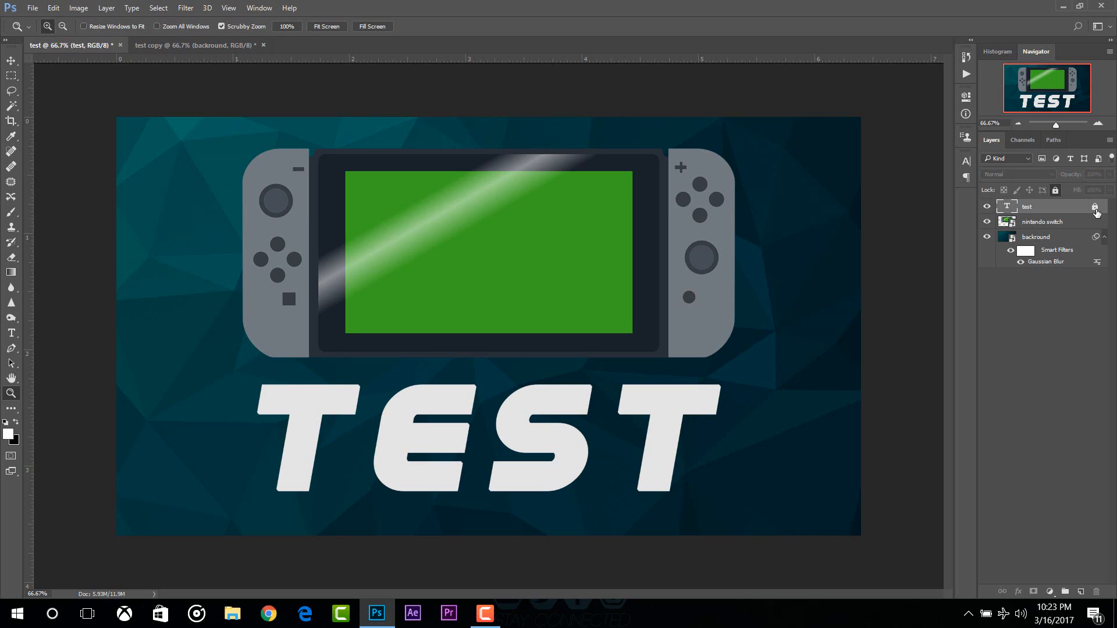
click(1055, 191)
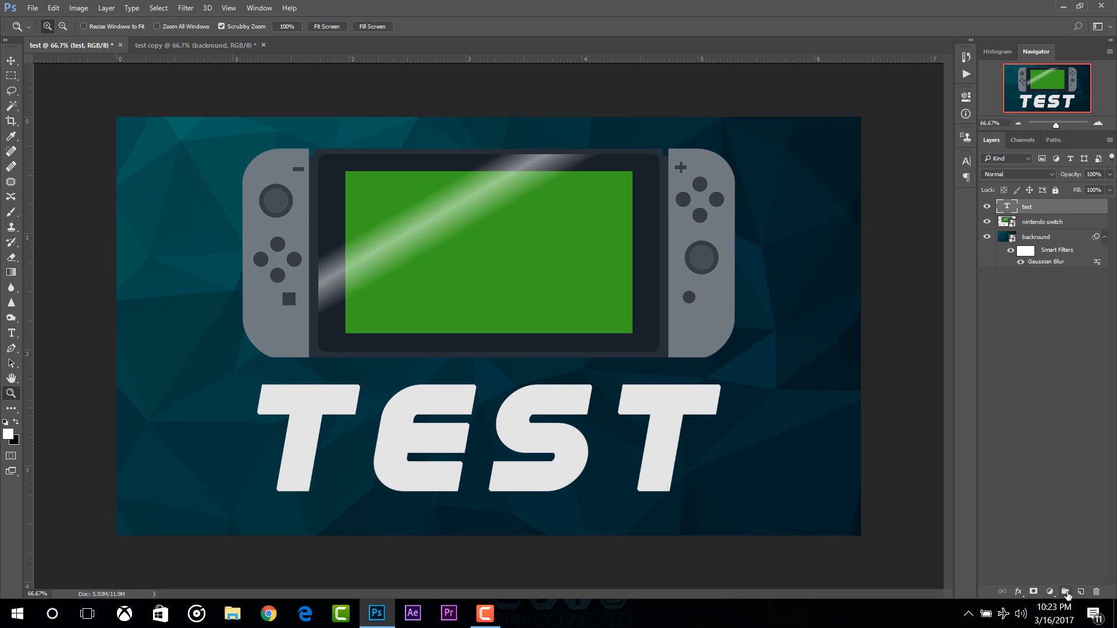
Step: Open the blending options of the test layer and try the Stroke effect, turning it back off
click(1018, 592)
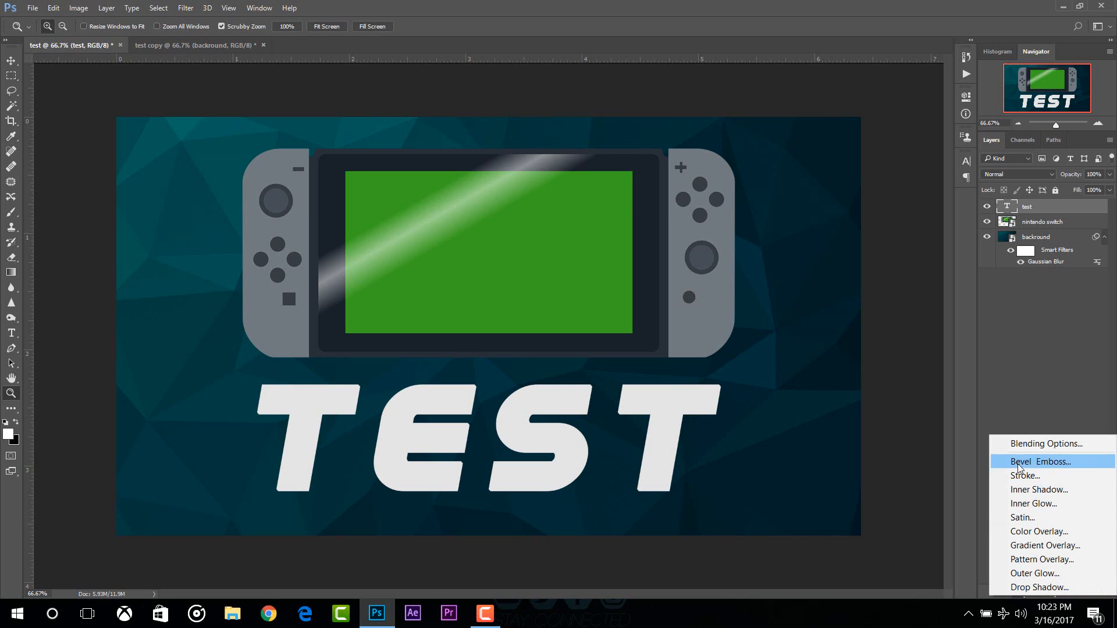
click(1029, 443)
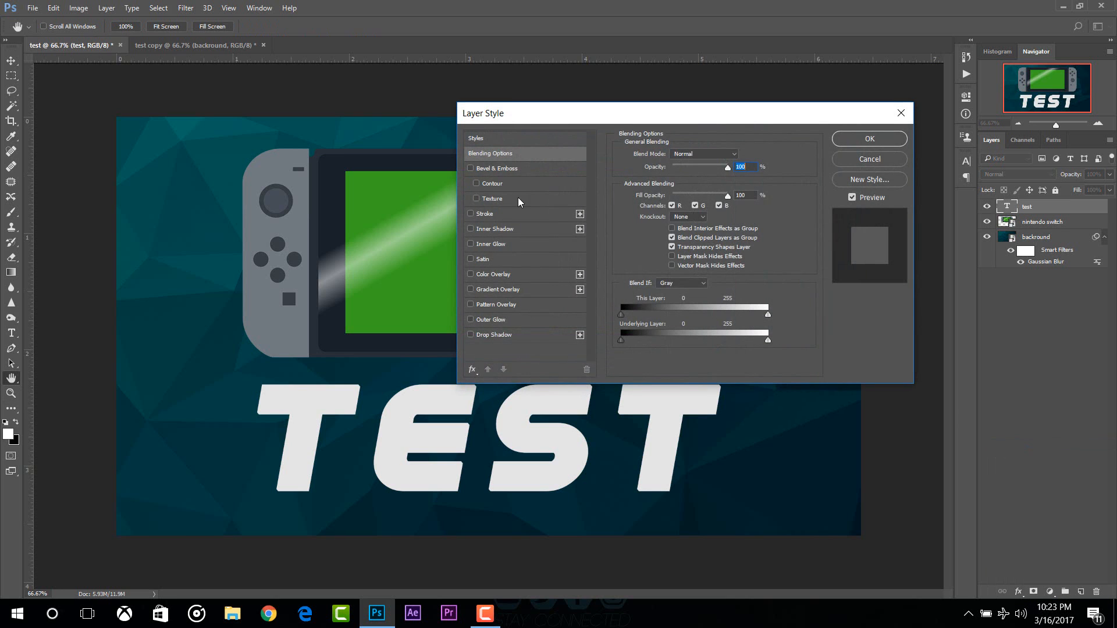
click(471, 214)
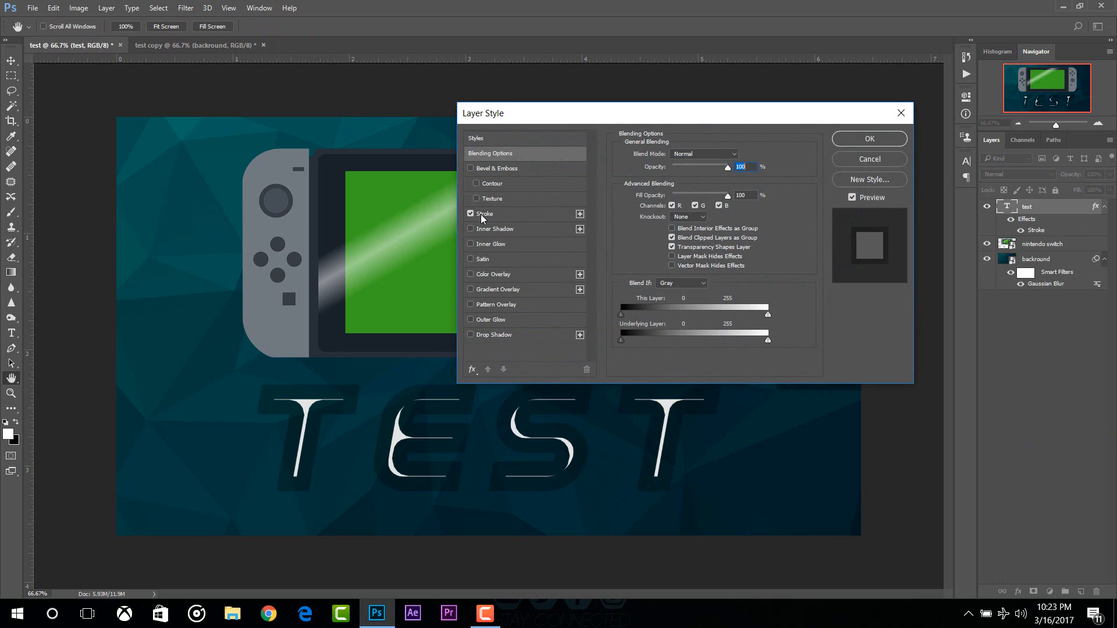
click(470, 214)
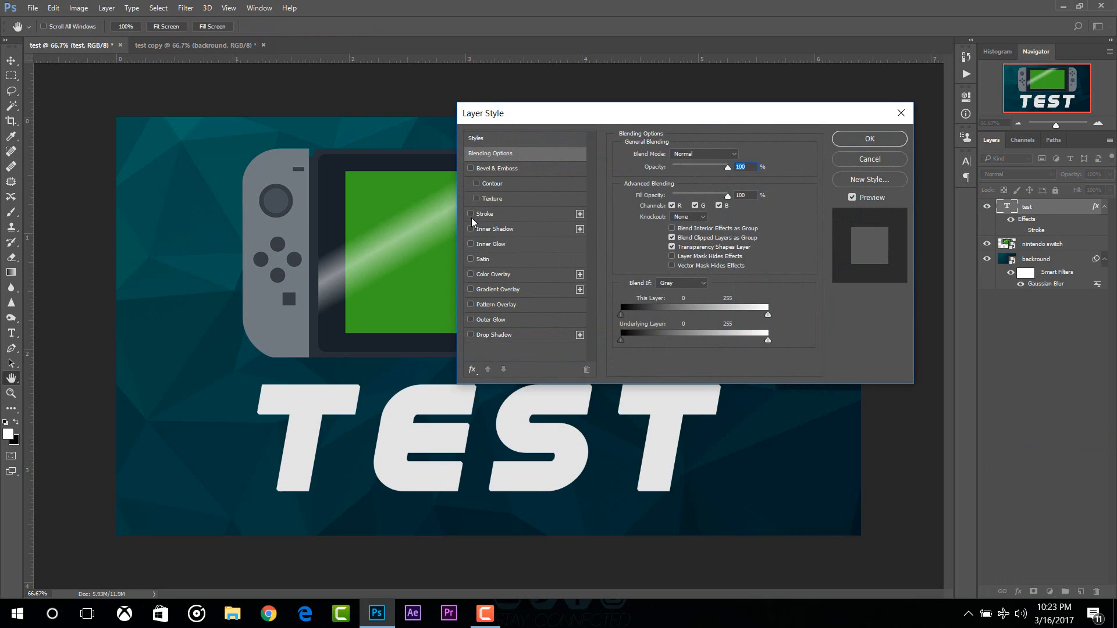
Step: Try the Gradient Overlay effect on the text and turn it back off, and enable Drop Shadow instead
click(470, 290)
click(470, 290)
click(471, 290)
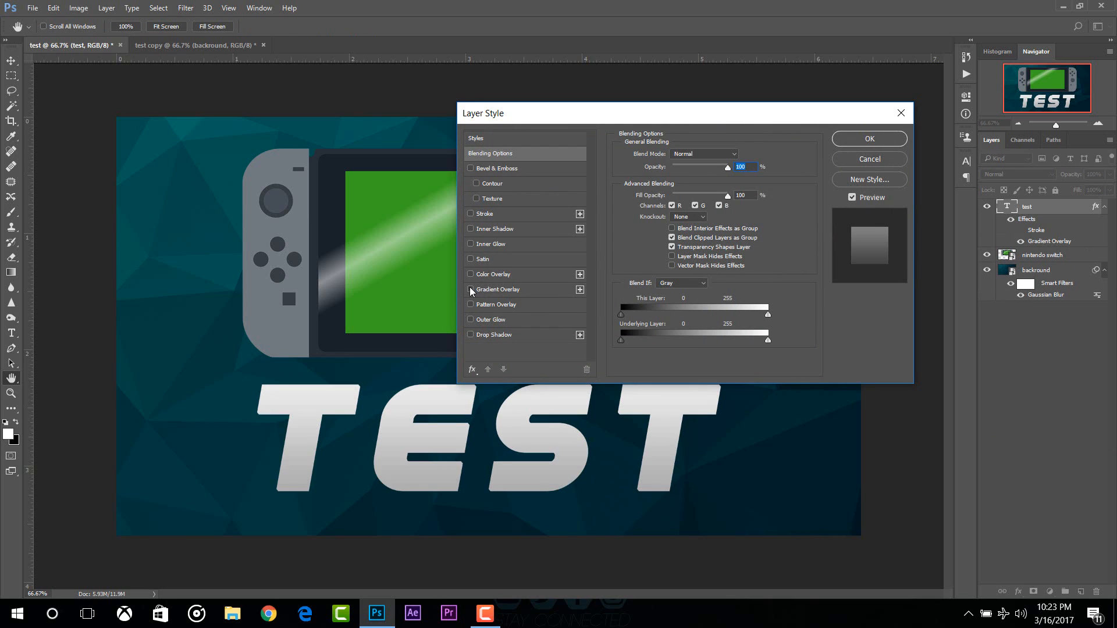
click(471, 289)
click(472, 338)
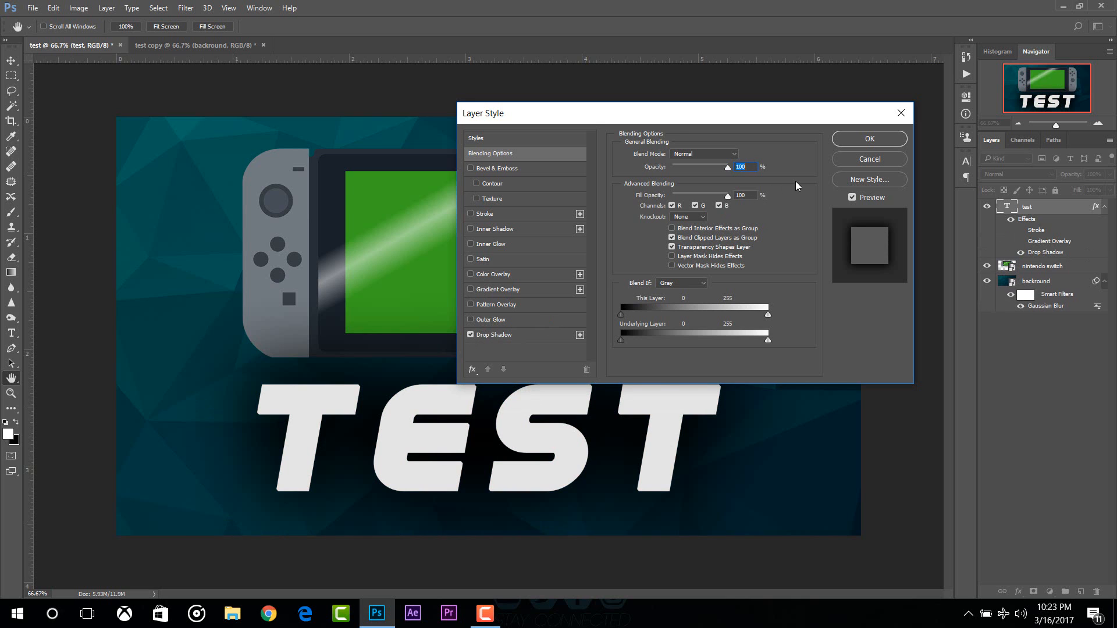